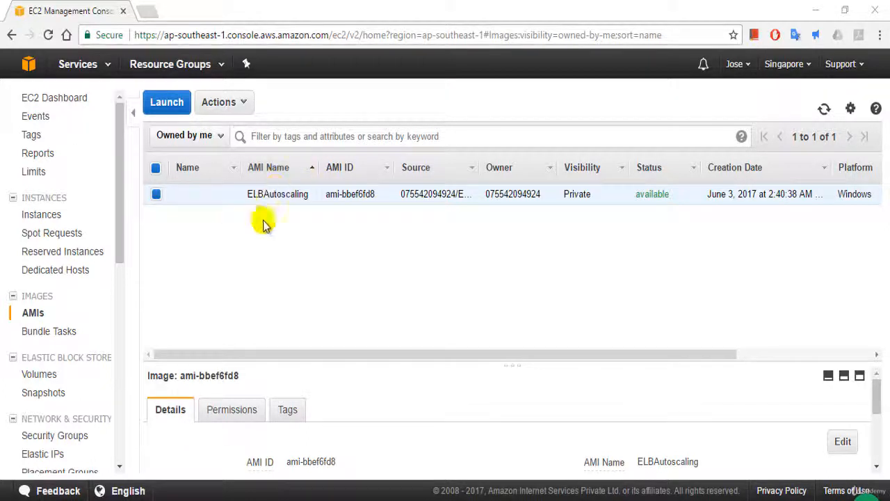
Filter the AMI list to show private images only
click(202, 140)
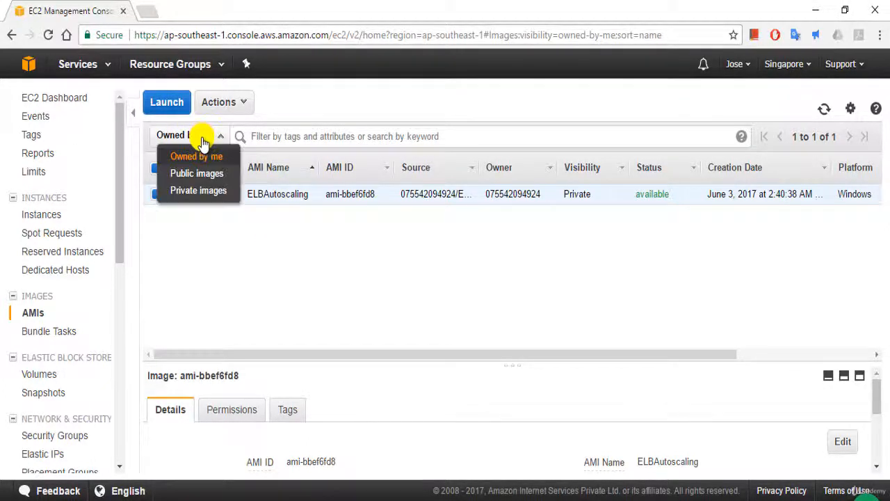
click(200, 191)
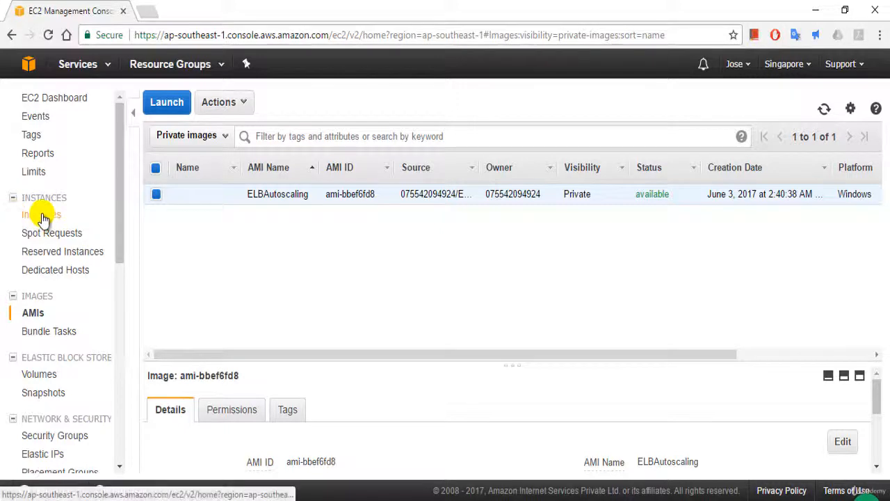
Start creating a new load balancer of the Classic Load Balancer type from the Load Balancers page
drag(120, 256, 124, 356)
click(49, 313)
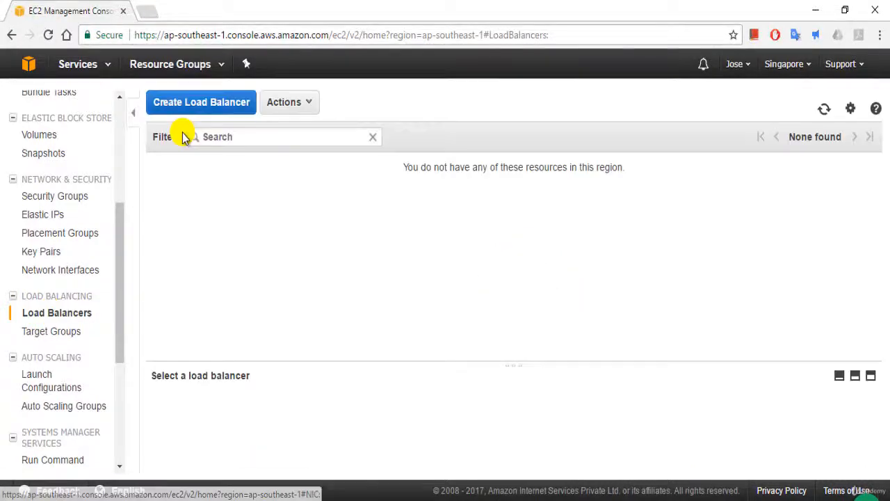
click(192, 109)
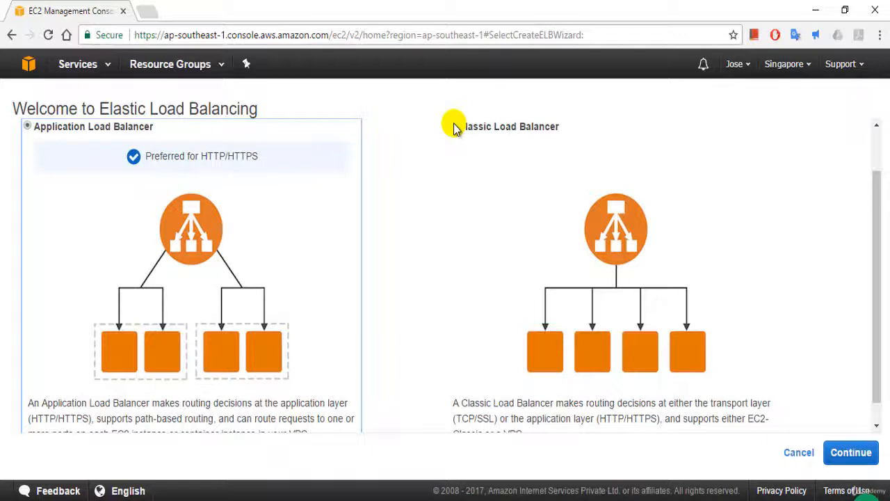
click(453, 126)
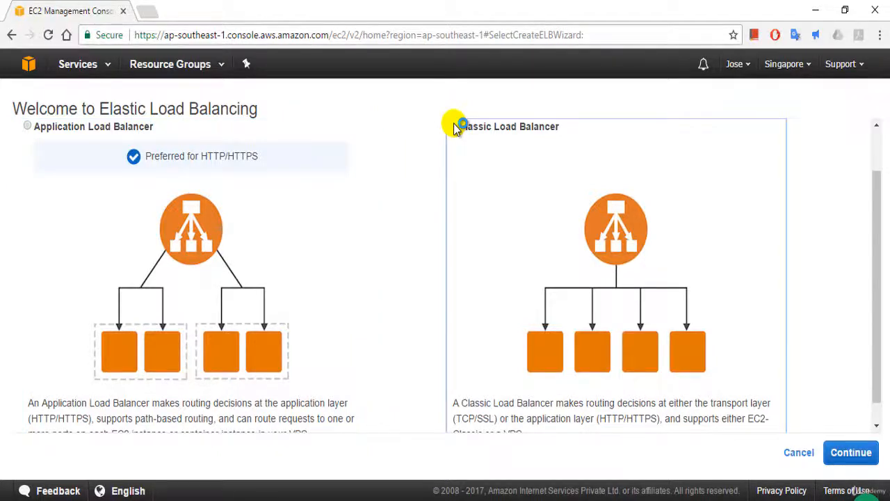
click(845, 453)
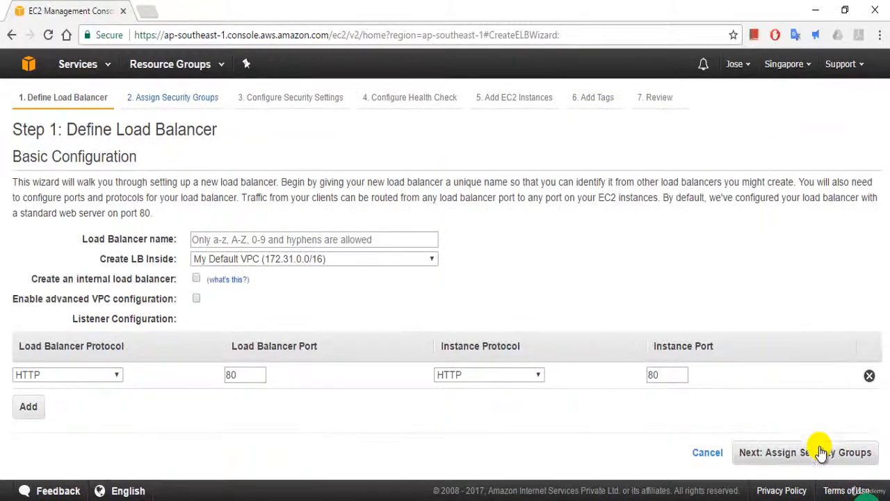
Name the load balancer ELBAUTOSCALING, keep the default VPC and HTTP port 80 listener, and continue to security group assignment
click(298, 240)
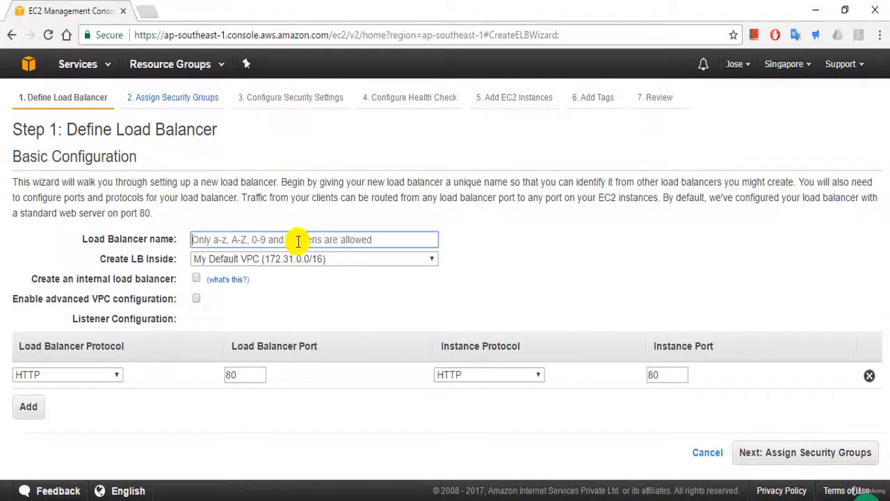
text(ELBAUT)
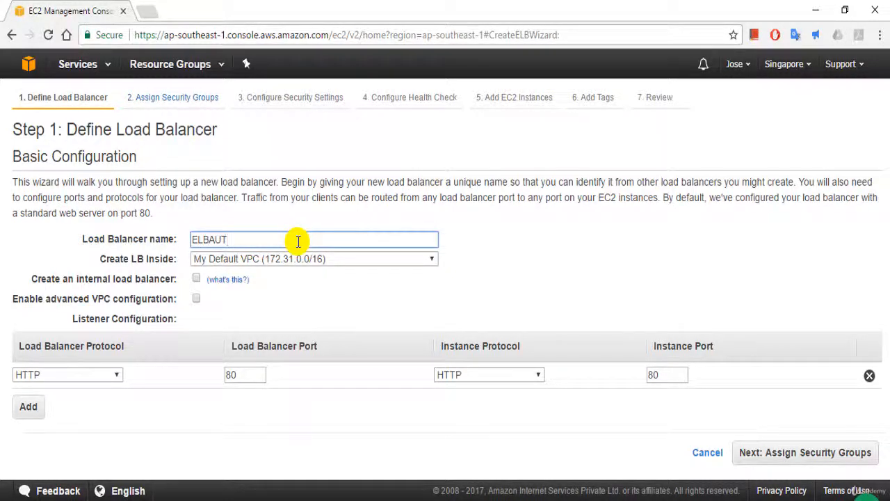
text(OSCALING)
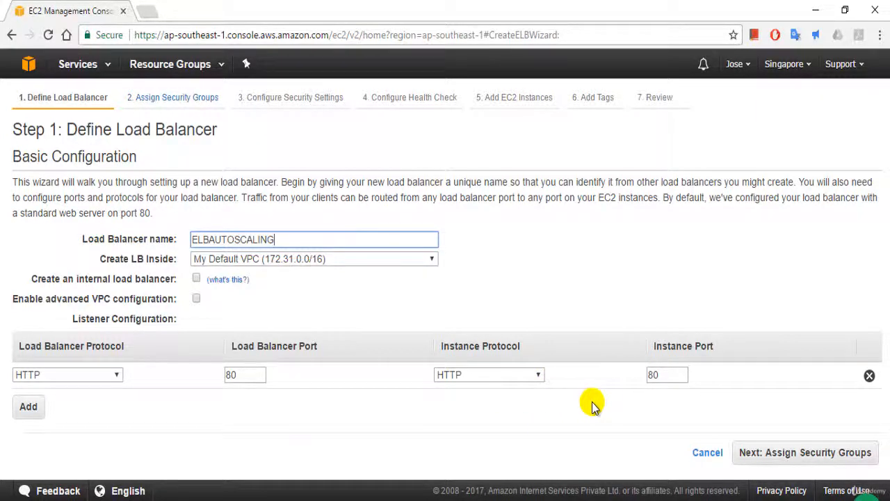
click(799, 460)
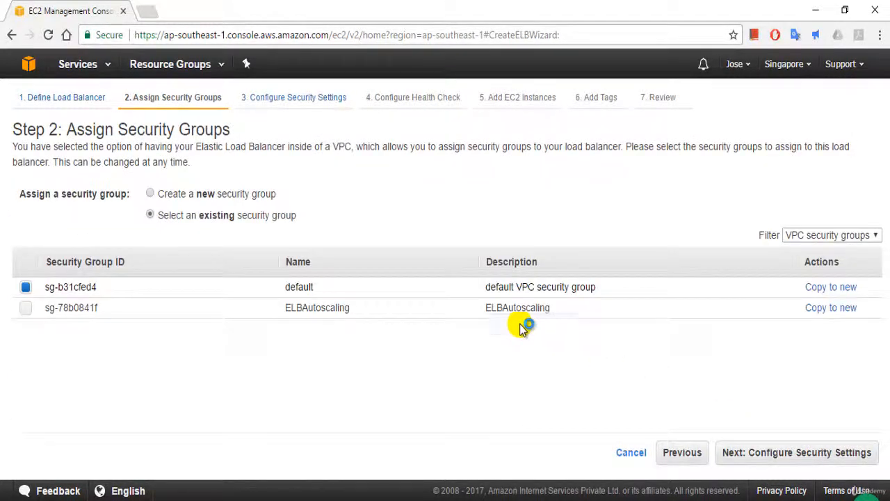
Assign only the existing ELBAutoscaling security group to the load balancer and continue through security settings to the health check
click(26, 308)
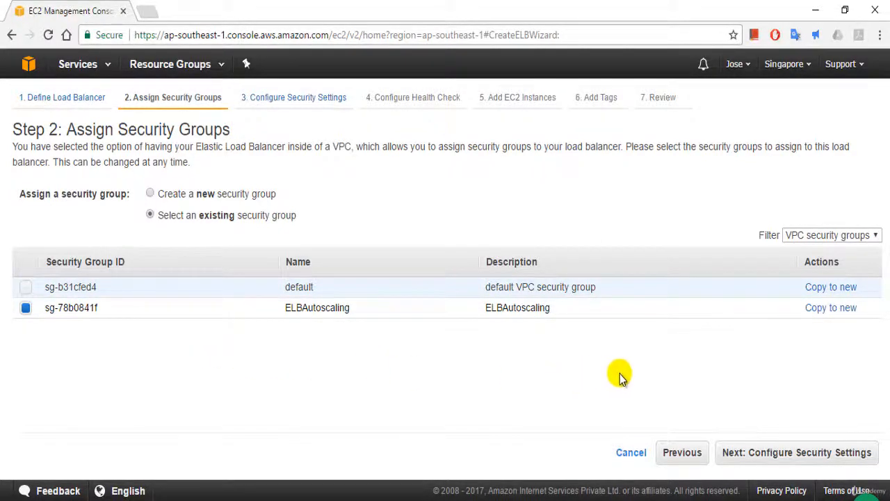
click(796, 452)
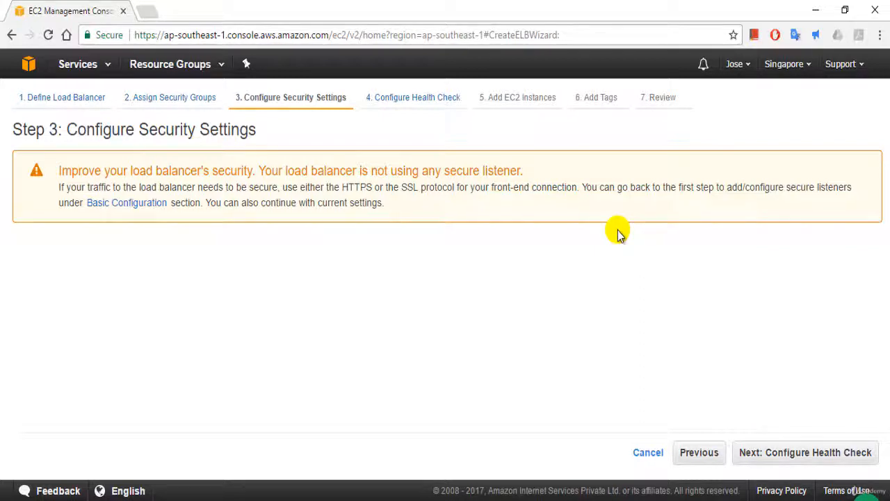
click(797, 452)
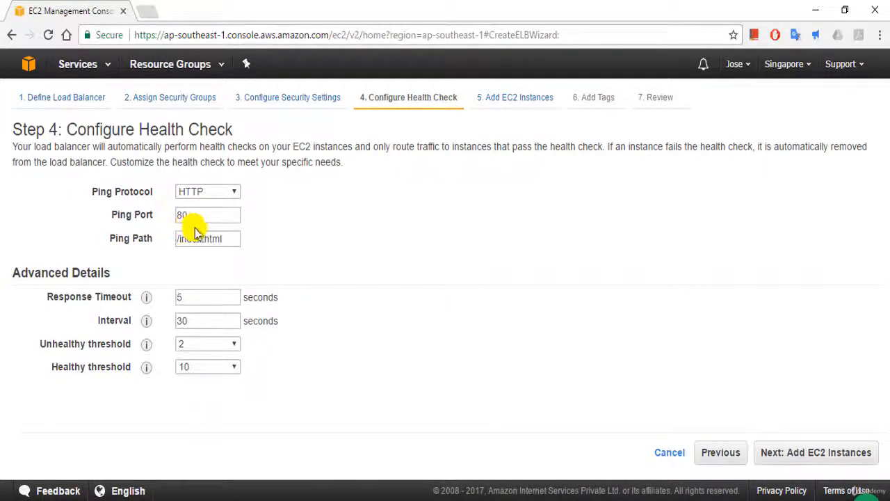
Set the health check's ping path to /
click(230, 239)
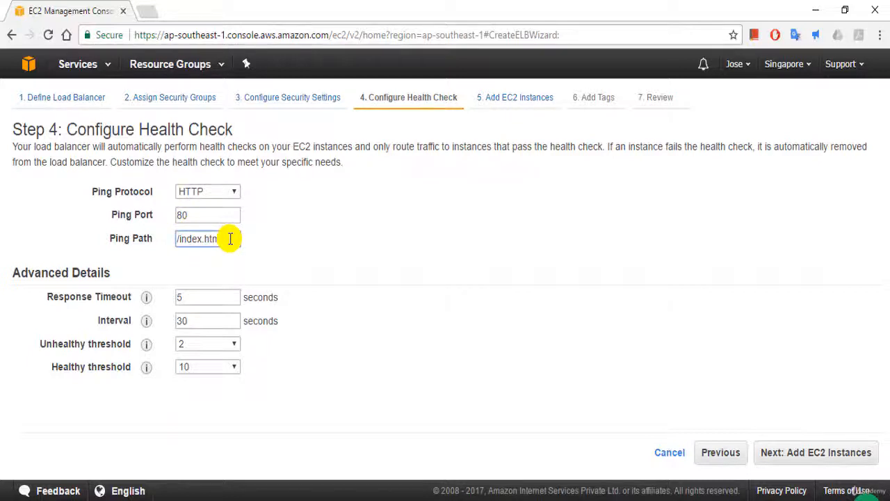
key(BackSpace)
key(BackSpace)
key(BackSpace)
key(BackSpace)
key(BackSpace)
key(BackSpace)
key(BackSpace)
text(/)
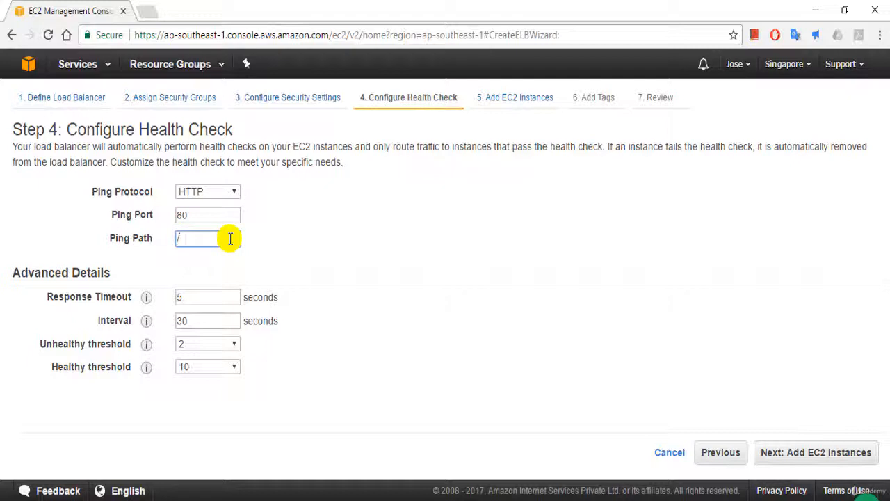
Set the health check interval to 6 seconds and the healthy threshold to 2, and continue to adding instances
click(193, 321)
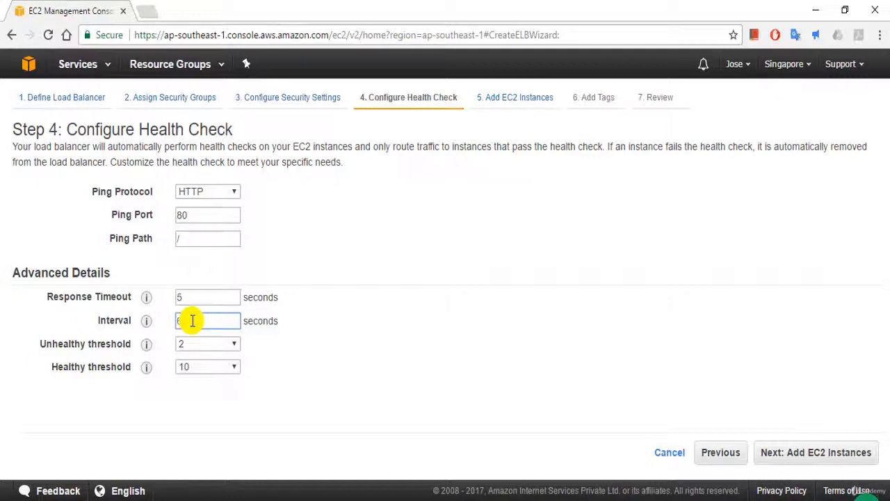
text(6)
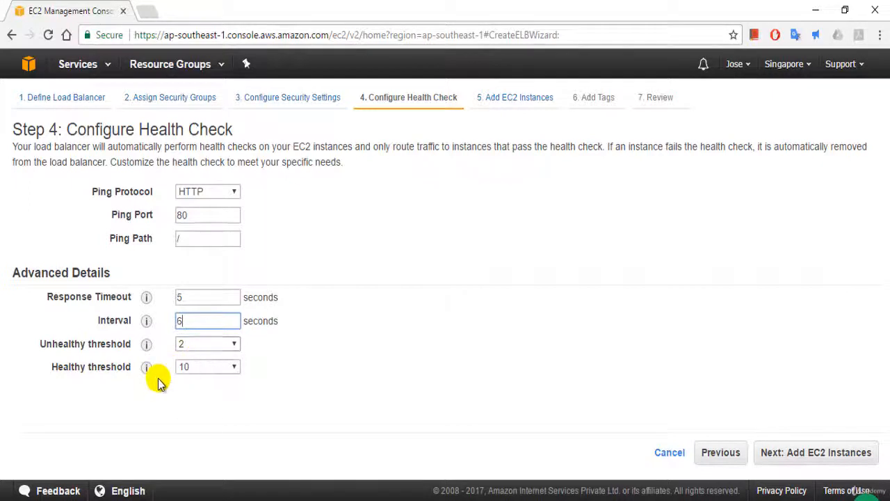
click(218, 374)
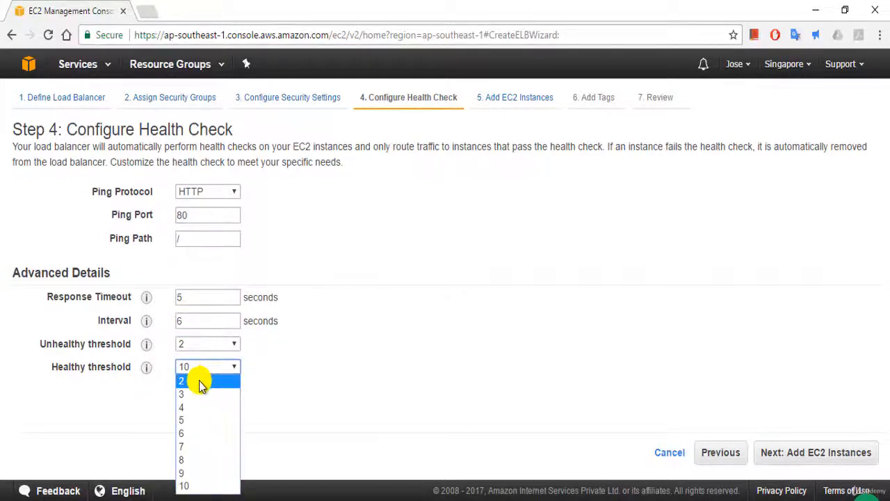
click(201, 383)
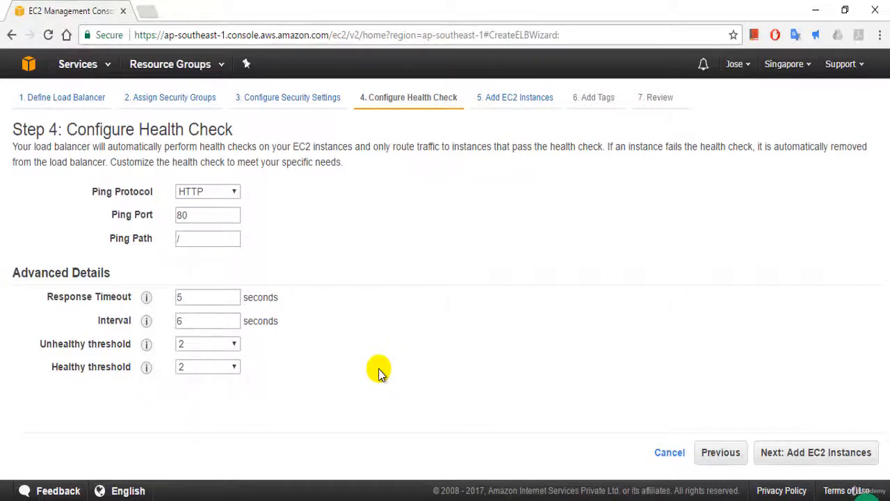
click(802, 455)
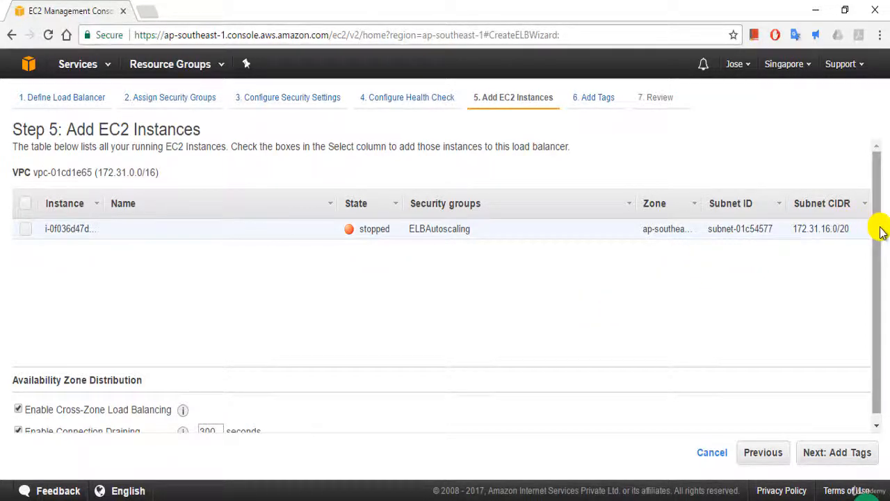
Check the instance list and availability zone options, and continue to tags without adding any EC2 instance
drag(882, 232, 882, 268)
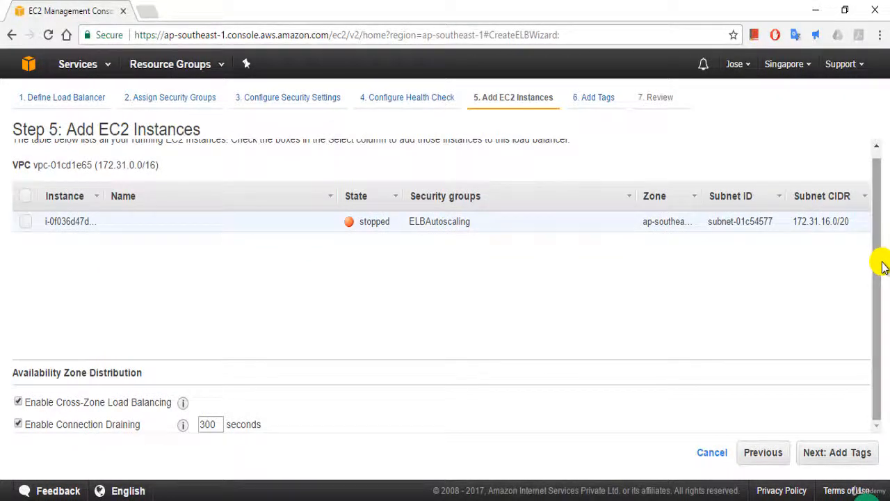
drag(876, 258, 878, 234)
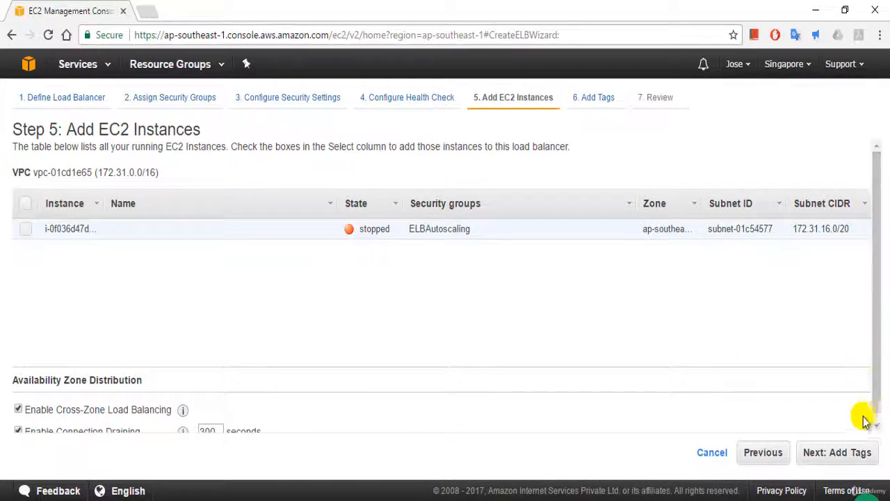
click(828, 456)
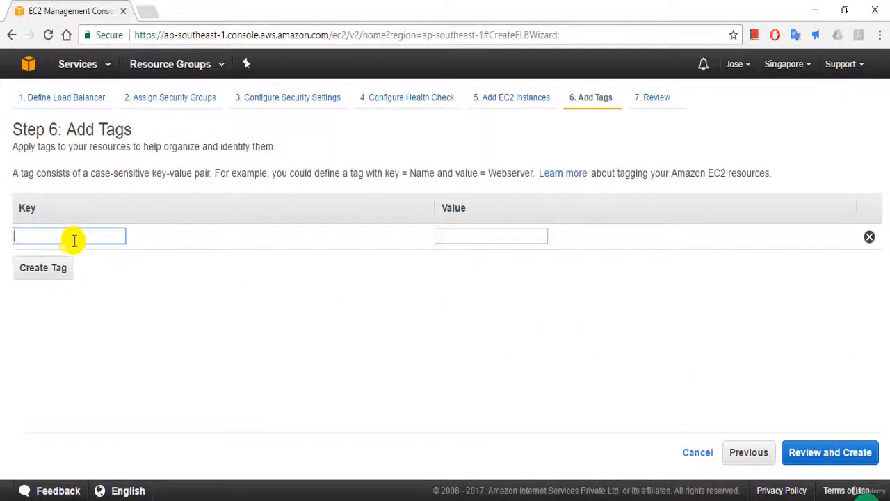
Add a tag with key Name and value ELB, and continue to the review
text(Name)
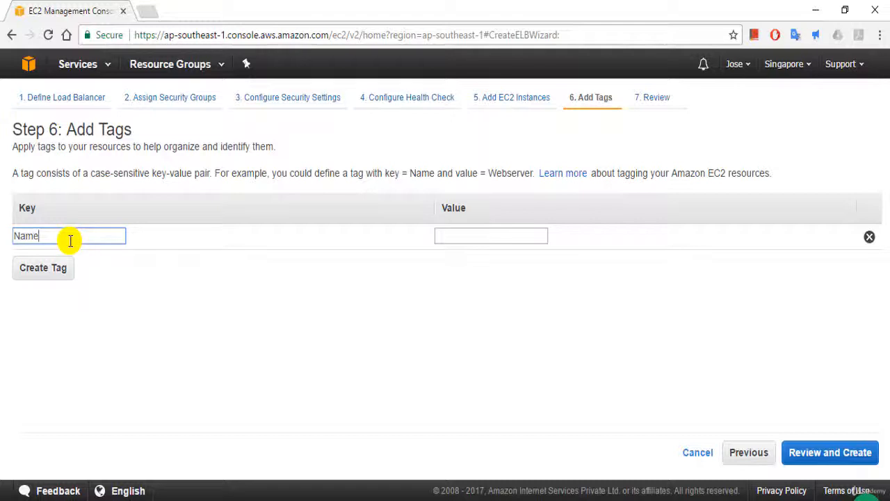
click(459, 235)
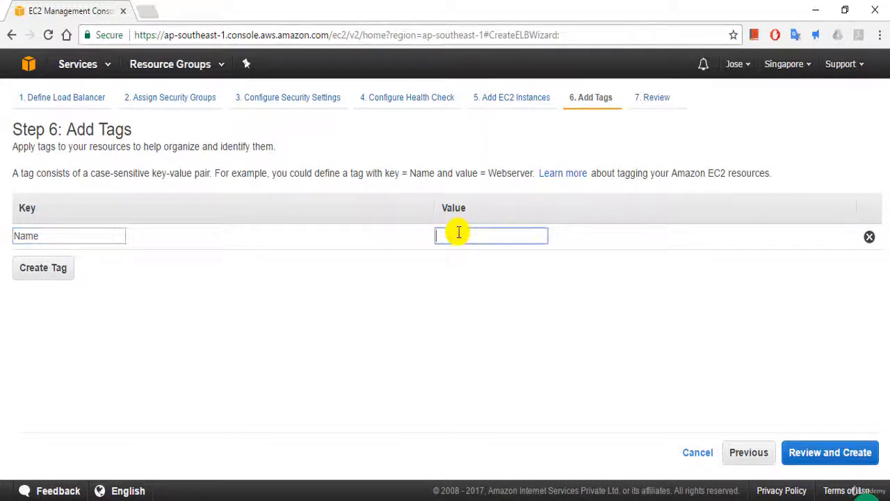
text(ELB)
click(830, 452)
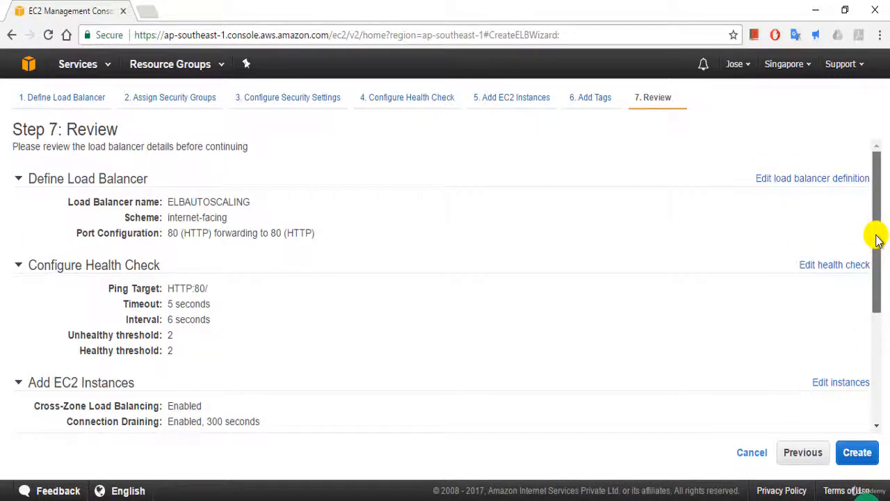
Review the load balancer settings, create the load balancer, and return to the load balancer list
drag(877, 238, 874, 360)
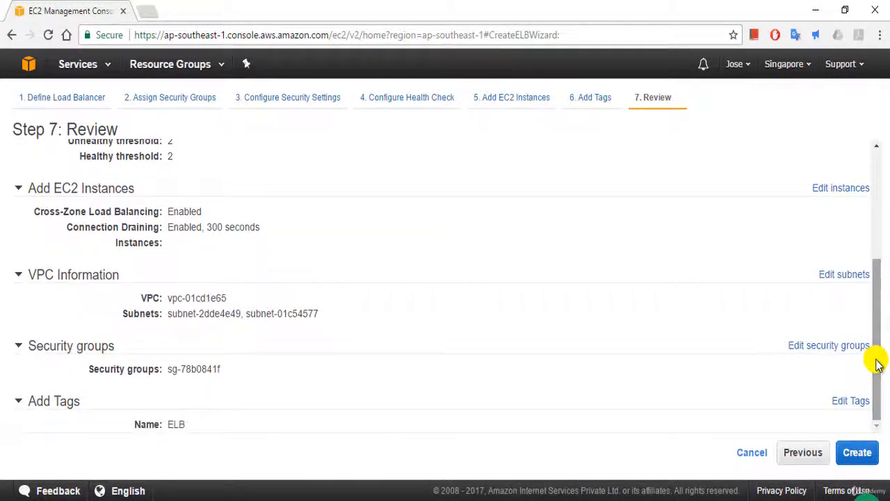
click(859, 451)
click(144, 201)
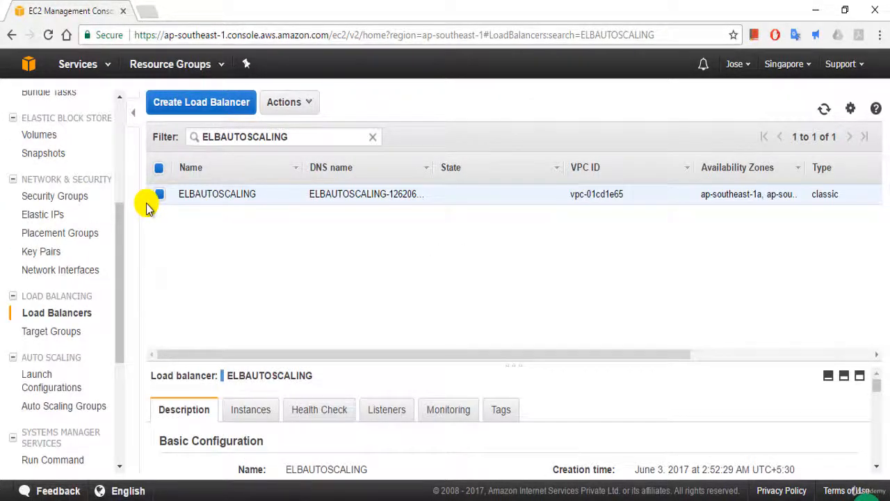
Examine the instances registered to the ELBAUTOSCALING load balancer in an enlarged details view
drag(121, 263, 123, 322)
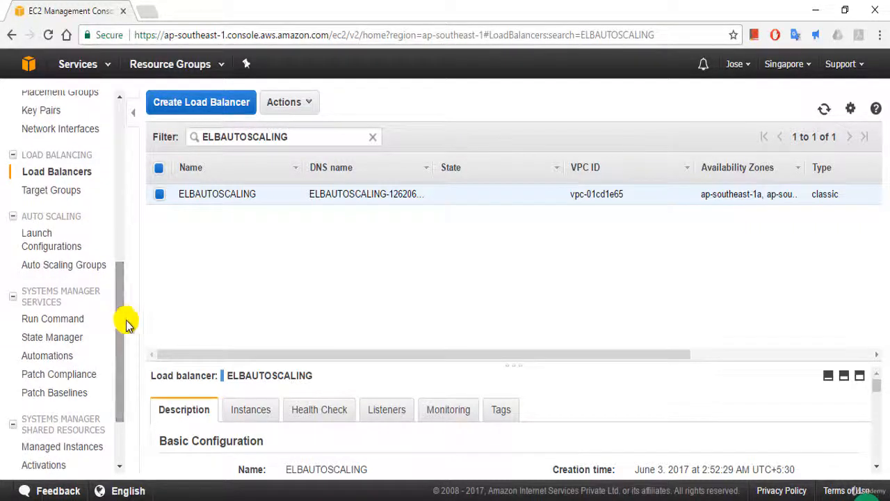
click(252, 411)
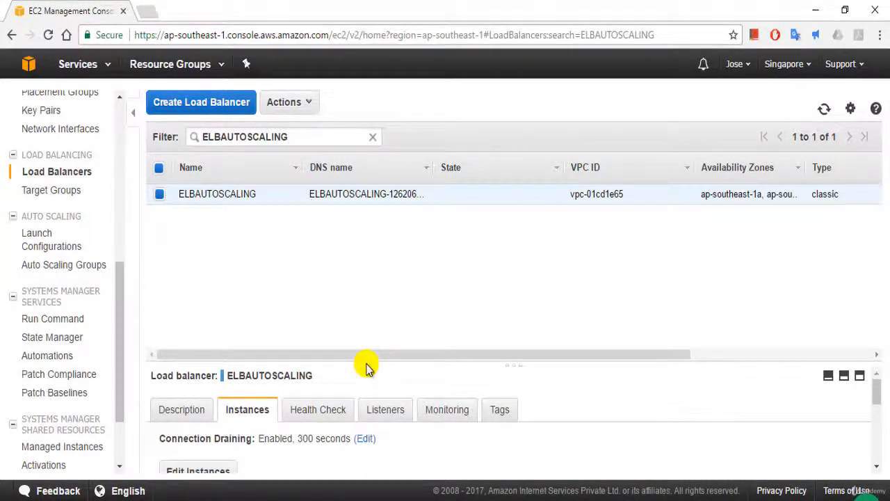
drag(366, 364, 365, 355)
drag(367, 293, 364, 244)
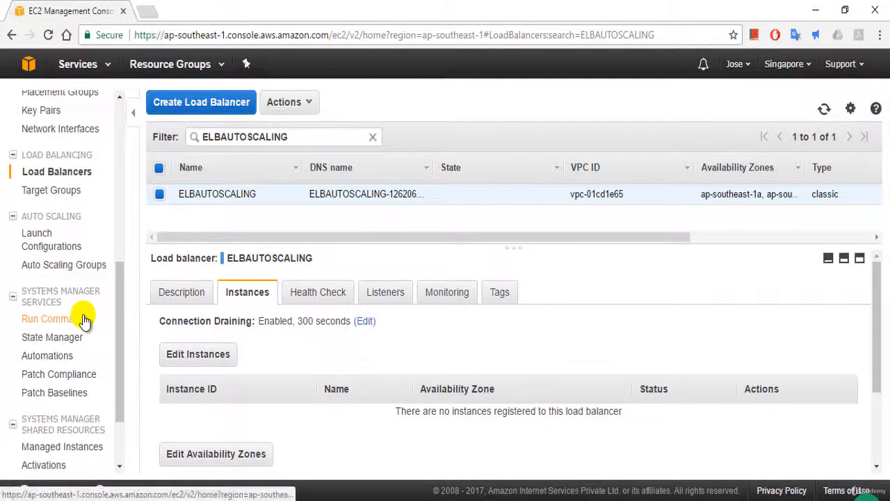
Start creating an Auto Scaling group with a new launch configuration and choose the custom ELBAutoscaling AMI
click(46, 272)
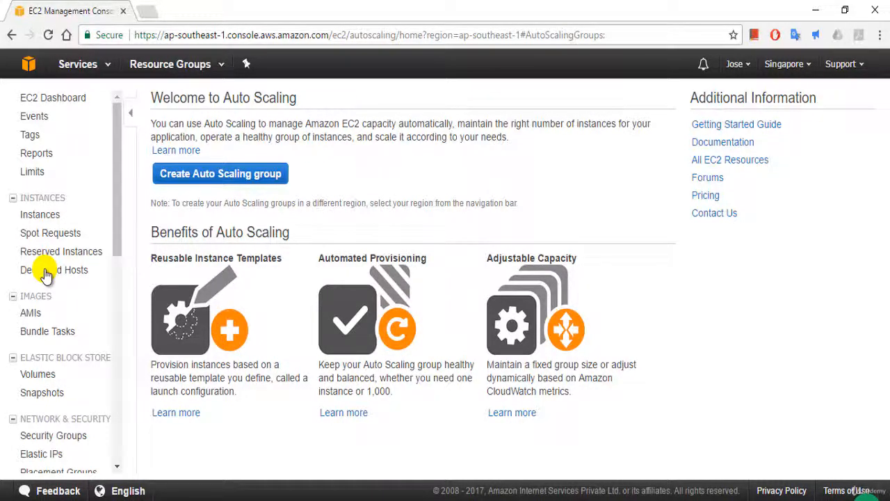
click(238, 173)
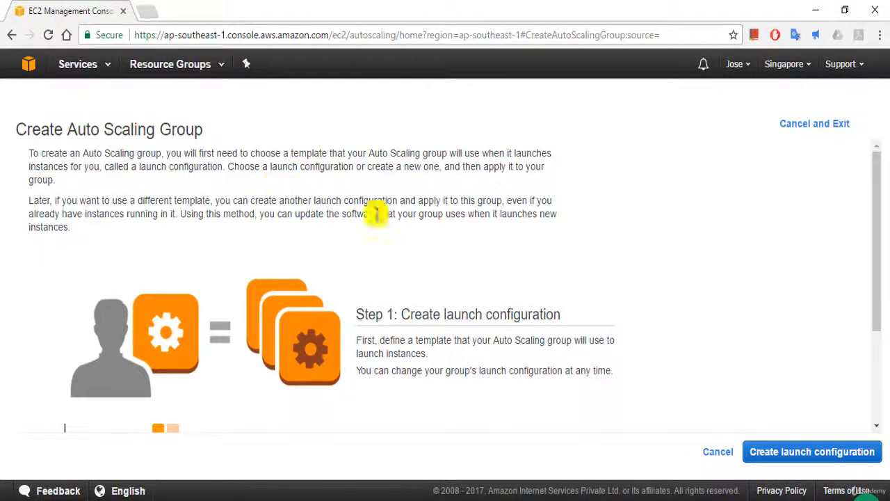
click(826, 453)
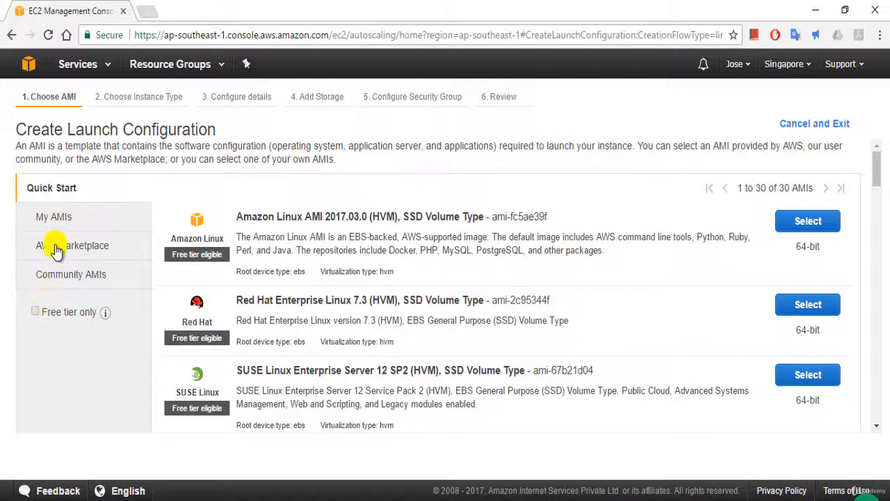
click(57, 223)
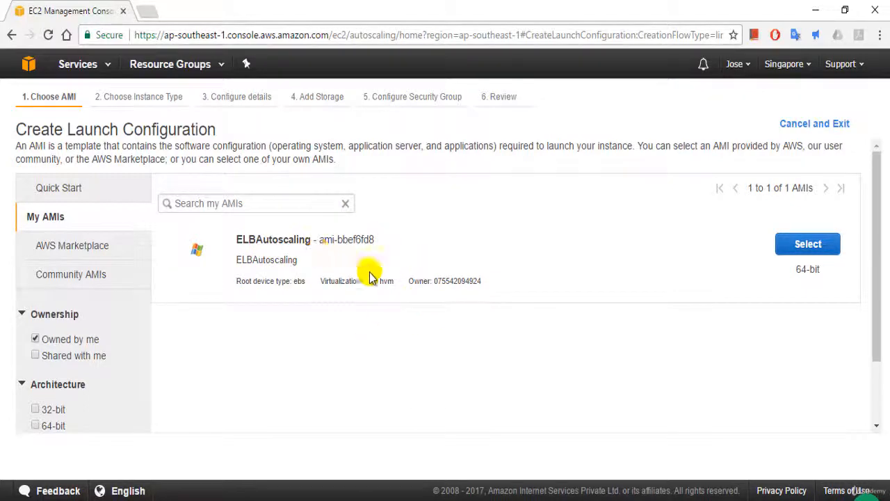
click(815, 249)
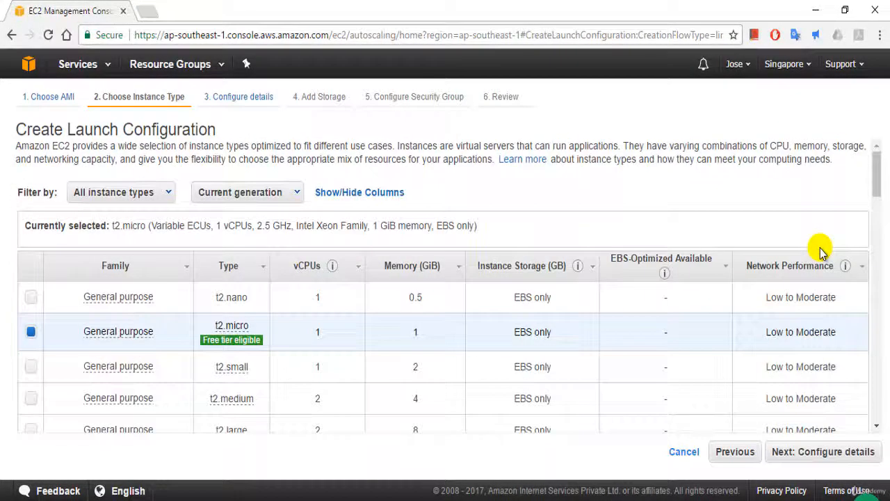
Keep the t2.micro instance type and name the launch configuration ELBASLC in its details
scroll(878, 184, down, 2)
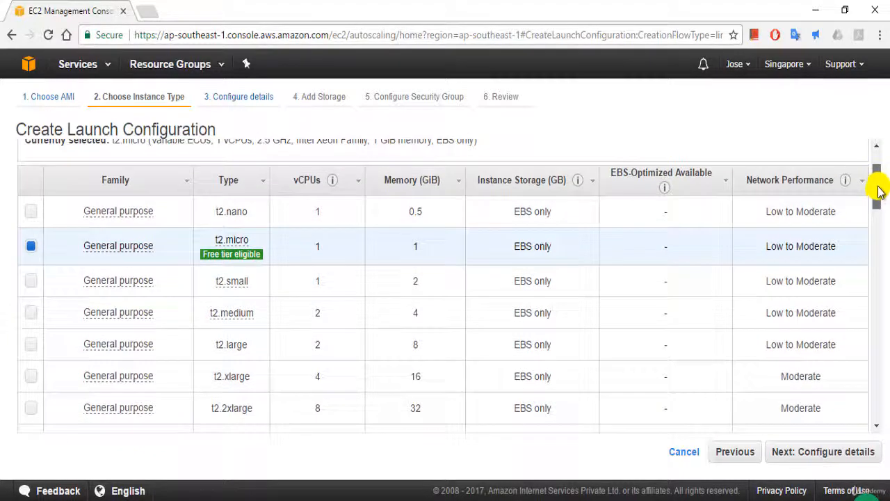
scroll(878, 183, up, 2)
mouse_move(878, 180)
mouse_down()
mouse_move(883, 313)
mouse_move(875, 193)
mouse_up()
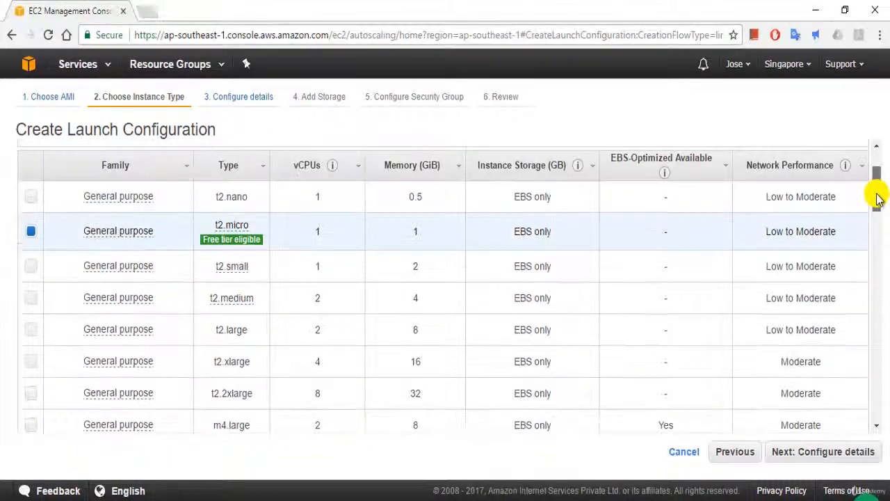
click(836, 471)
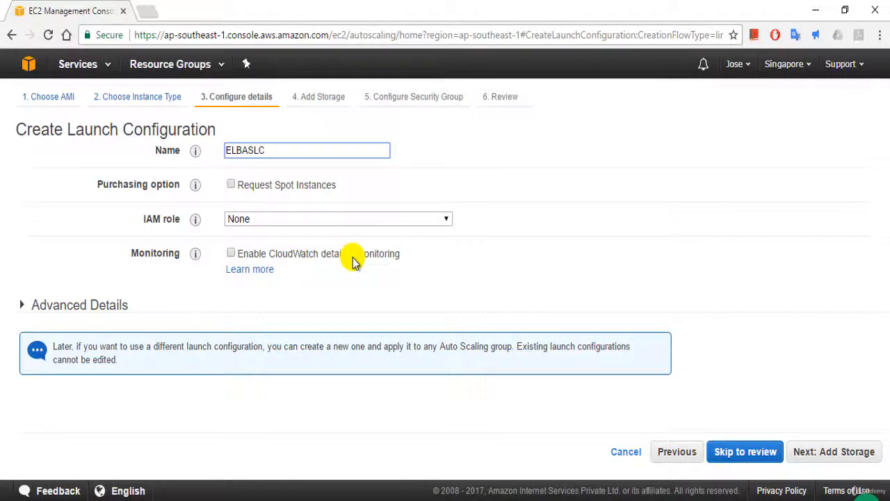
Check the advanced details, keep the 30 GiB General Purpose (SSD) root volume, and continue to the security group settings
click(20, 308)
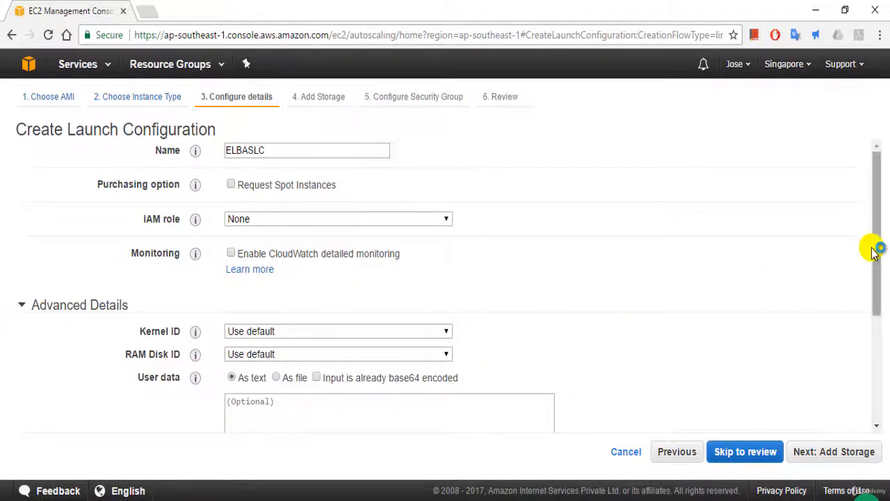
drag(875, 248, 878, 280)
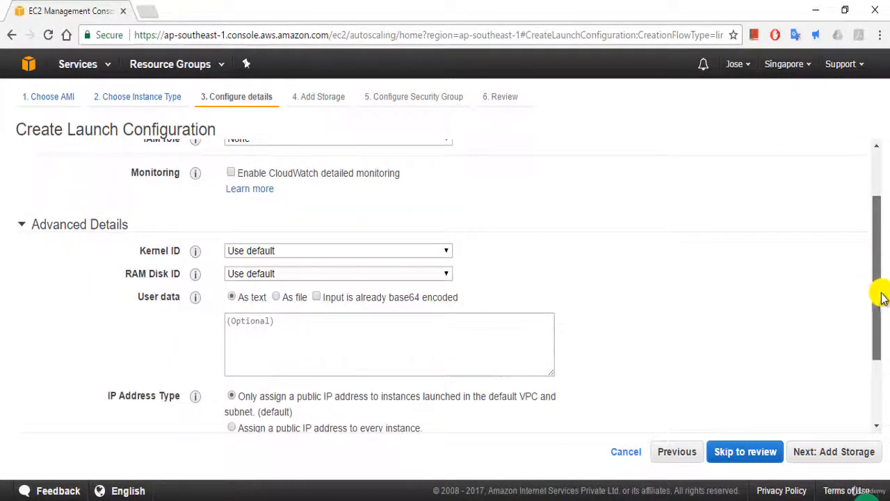
drag(882, 321, 882, 219)
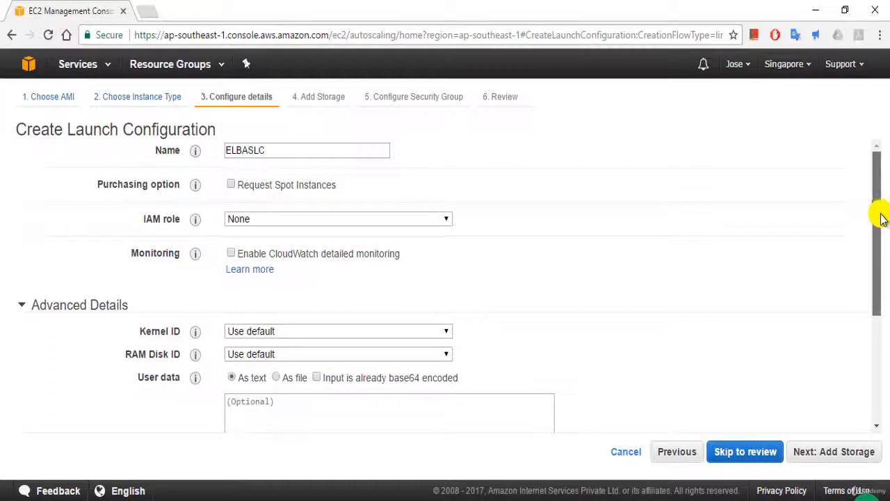
click(829, 445)
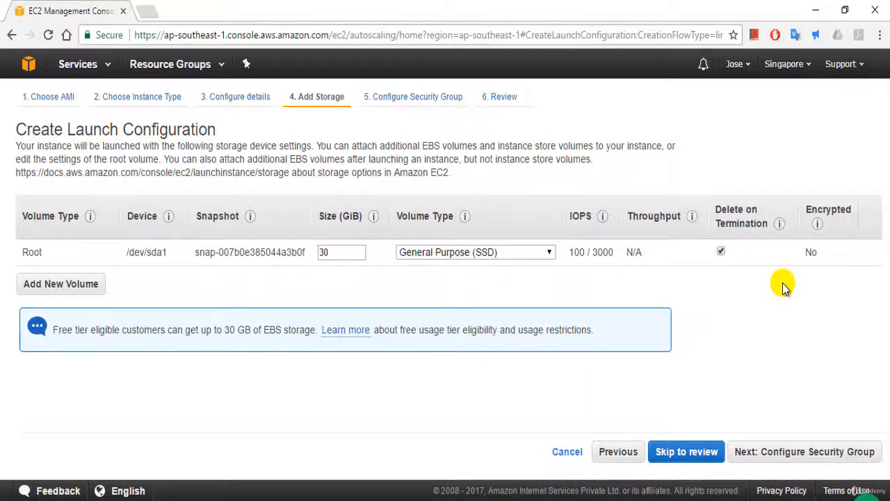
click(783, 456)
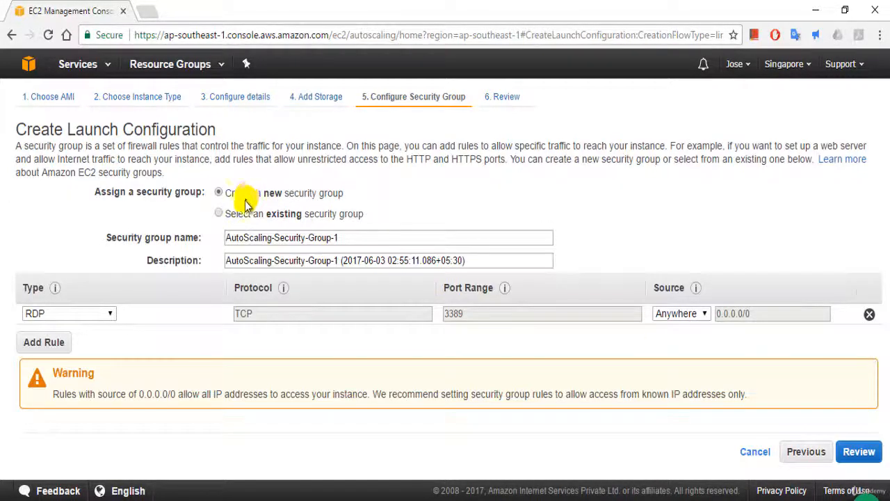
Assign the existing ELBAutoscaling security group to the launch configuration and continue to the review
click(238, 213)
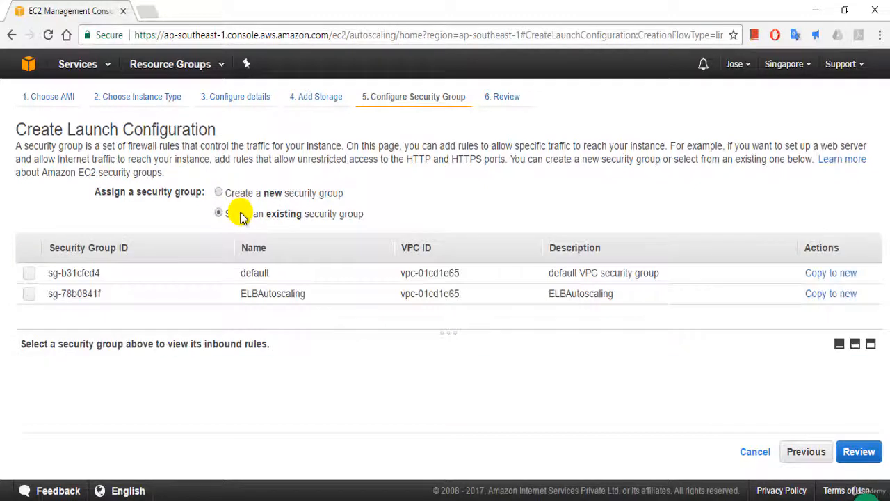
click(29, 295)
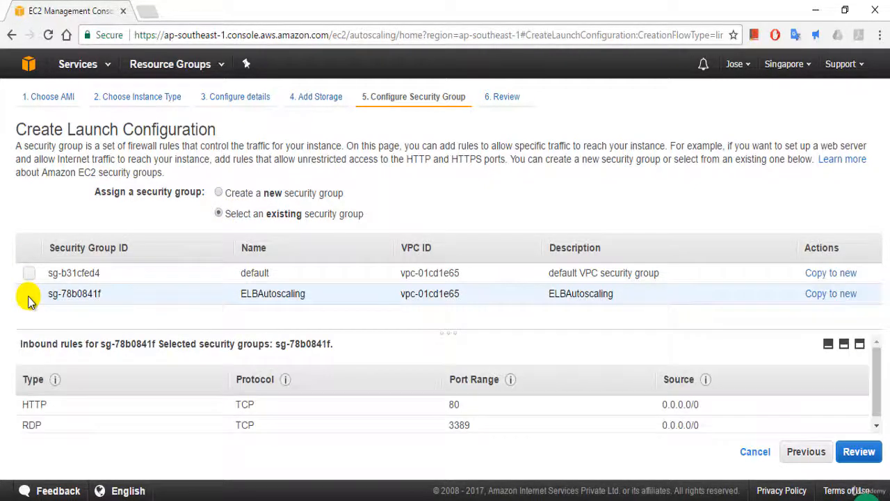
click(28, 295)
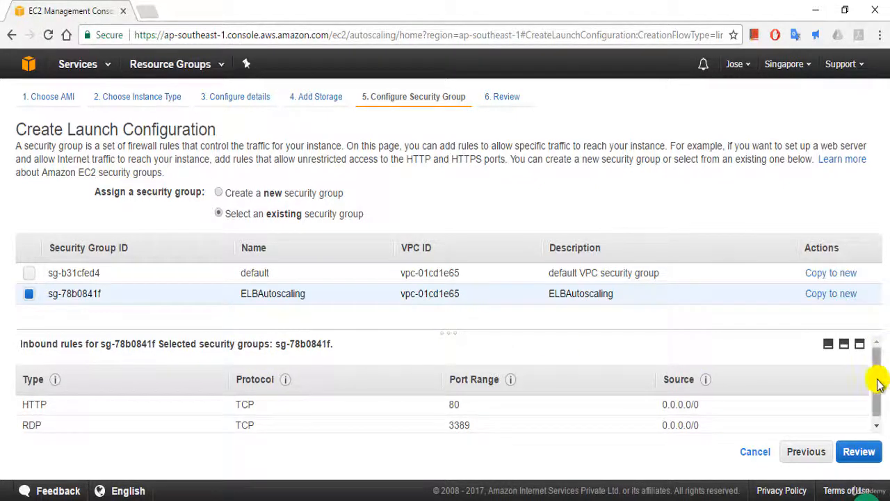
click(860, 451)
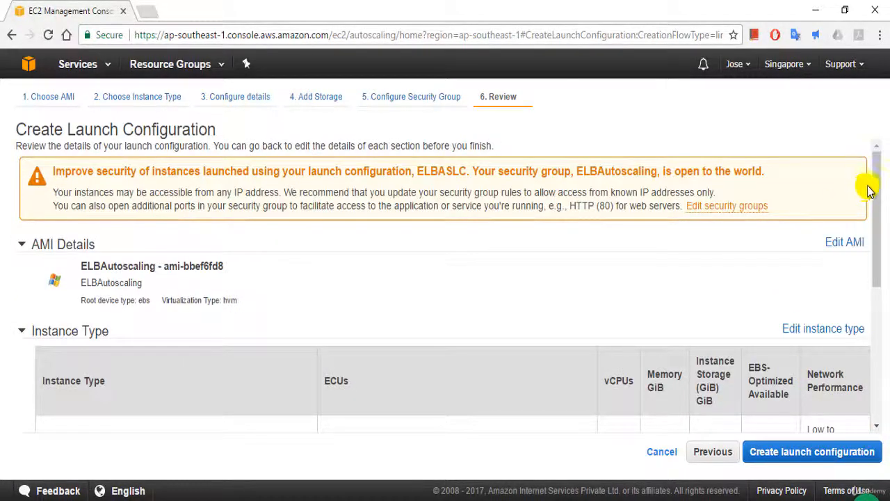
Review the launch configuration including its storage, and create it with the existing ELBAtoscaling key pair, acknowledging access to the private key file
drag(877, 184, 876, 318)
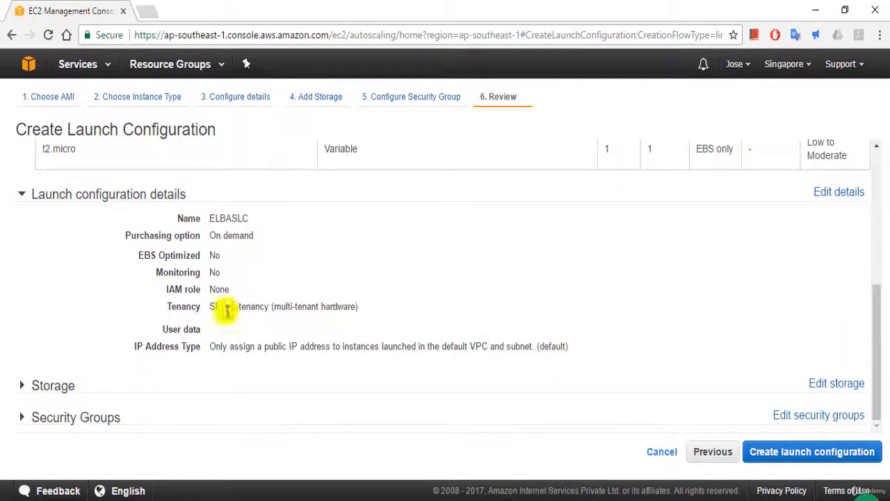
click(22, 386)
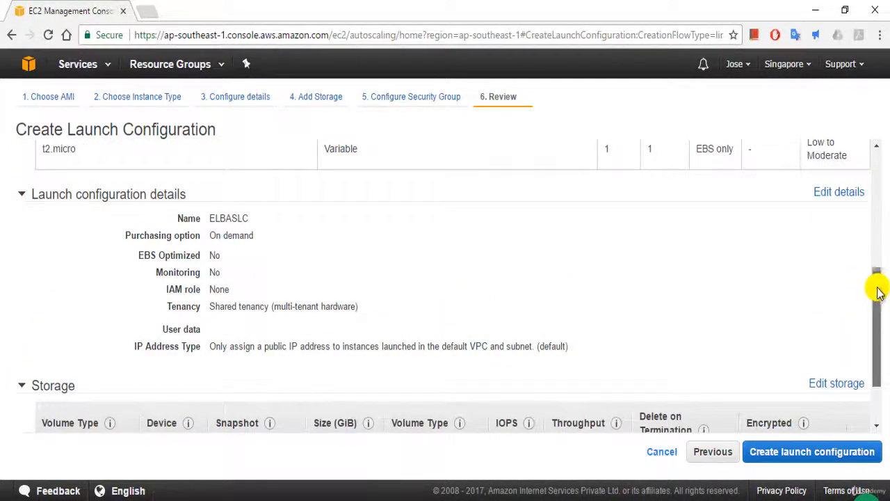
drag(877, 288, 874, 189)
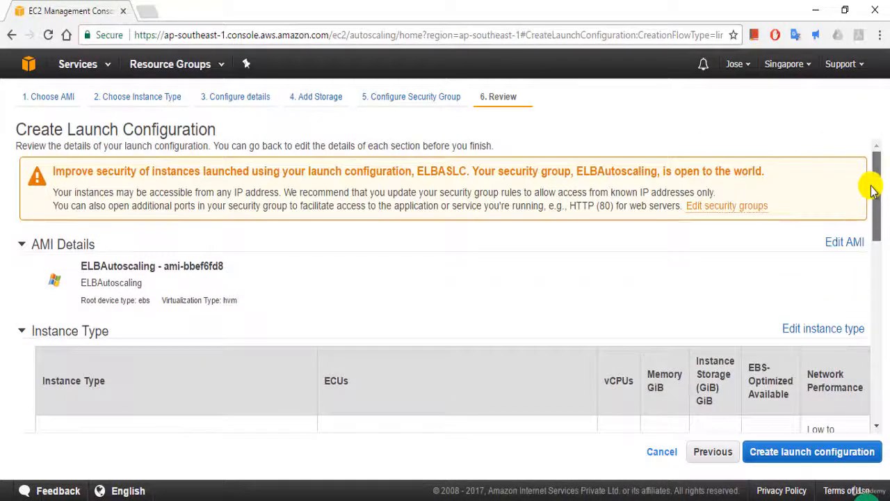
click(784, 468)
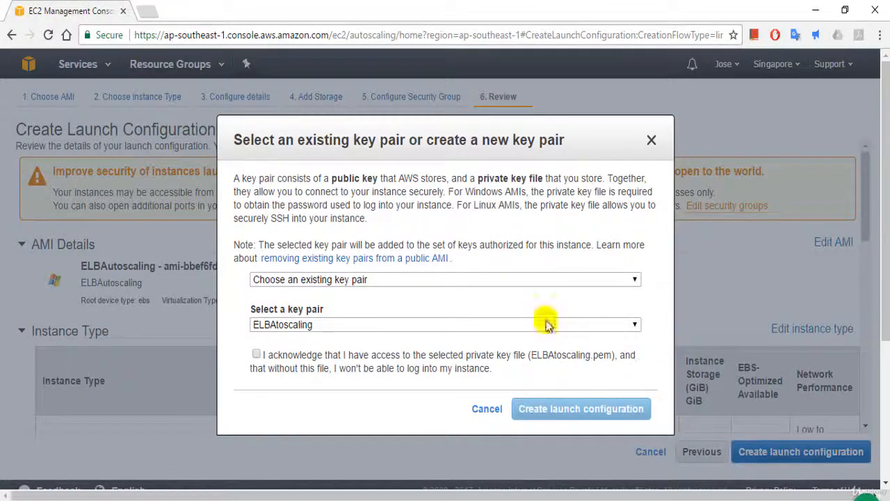
click(255, 358)
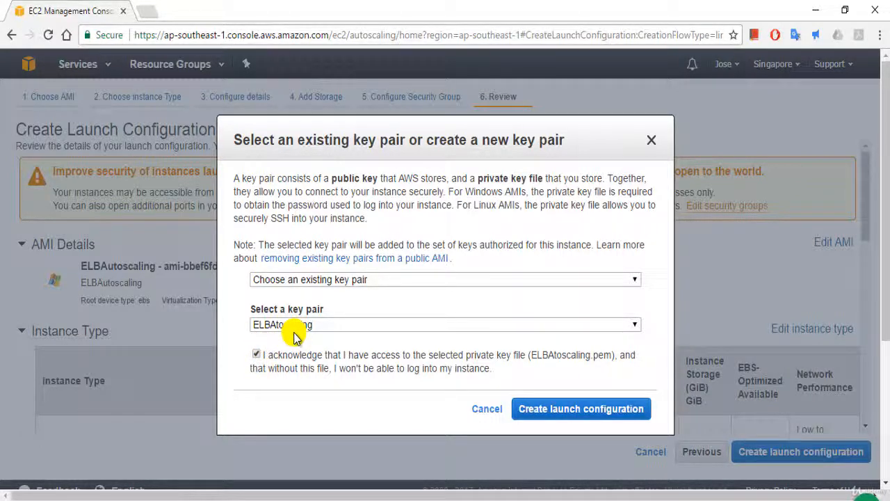
click(585, 414)
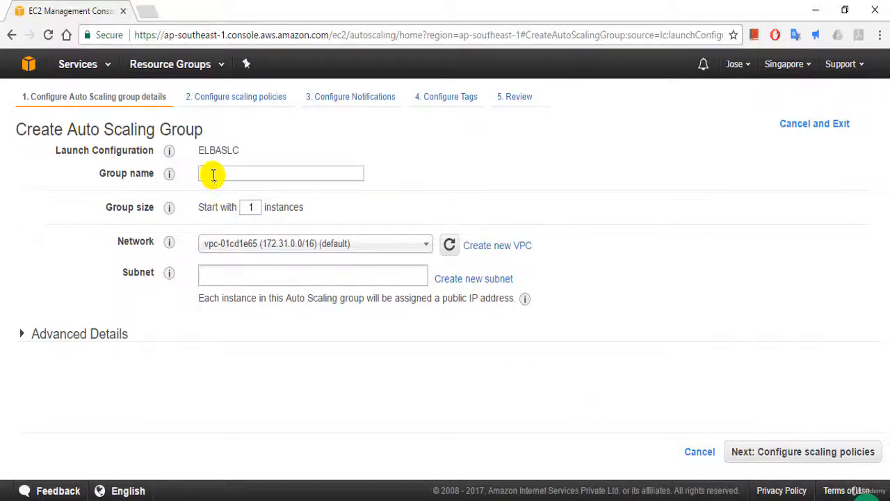
Name the Auto Scaling group ELBASLCASGroup, reusing the launch configuration name, and set its starting size to 2 instances
double_click(211, 148)
key(ctrl+c)
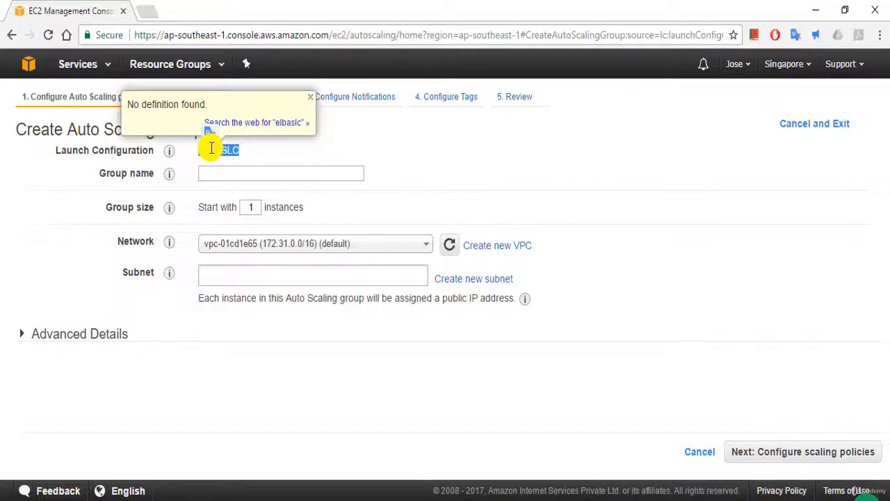
click(218, 176)
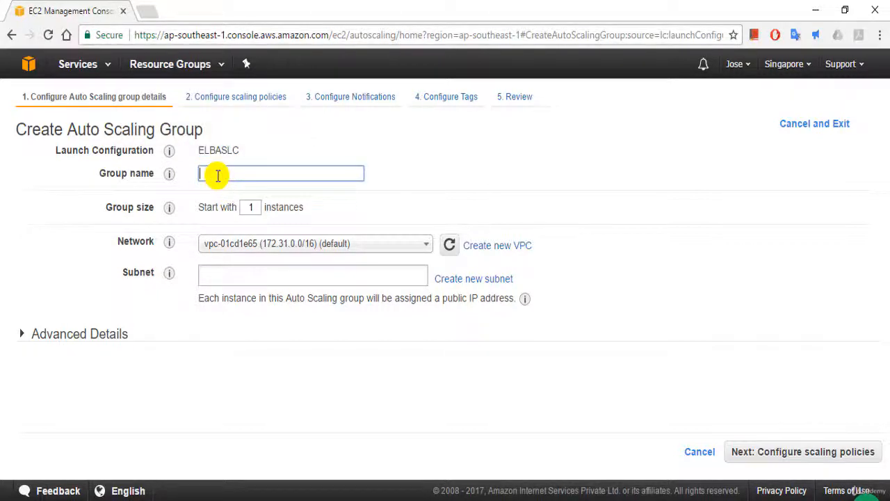
key(ctrl+v)
text(A)
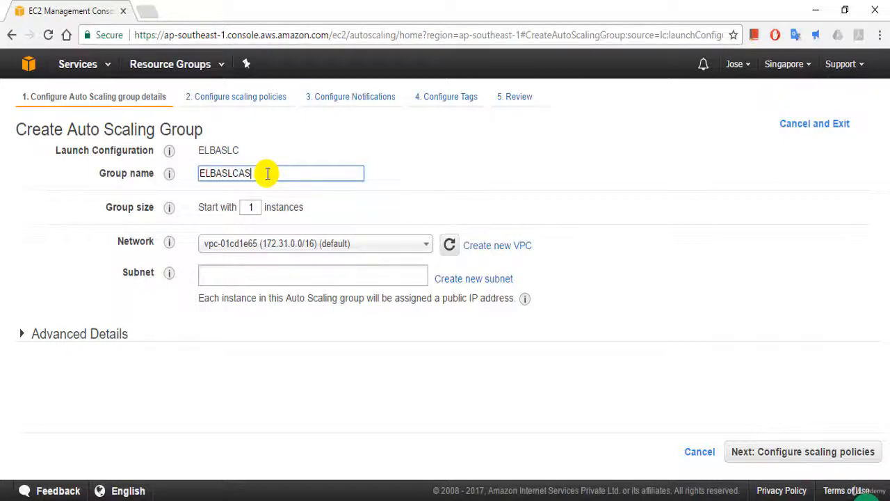
text(SGroup)
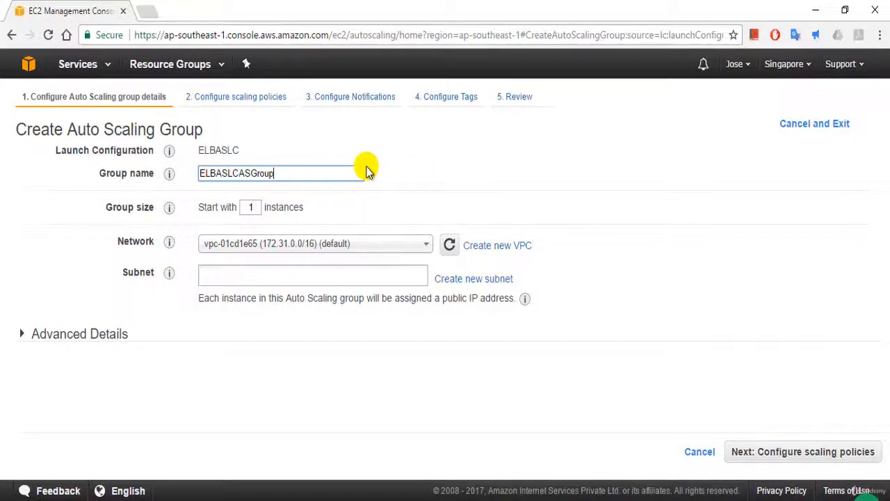
click(253, 206)
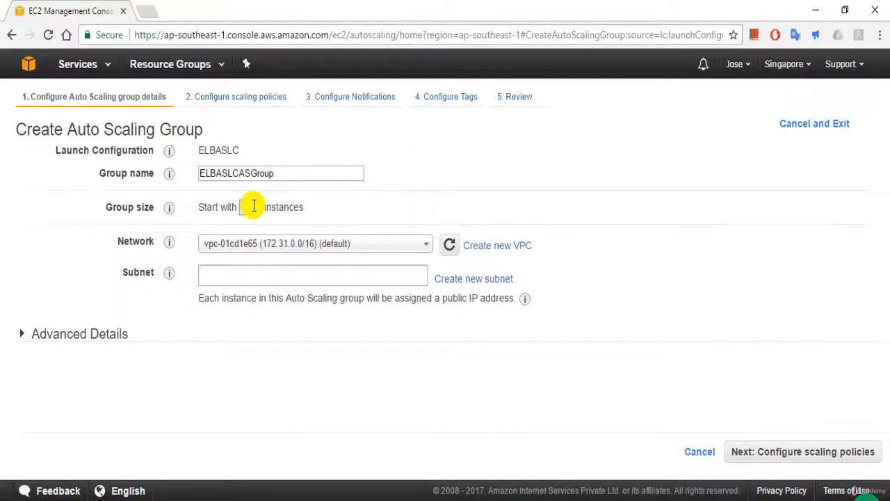
text(2)
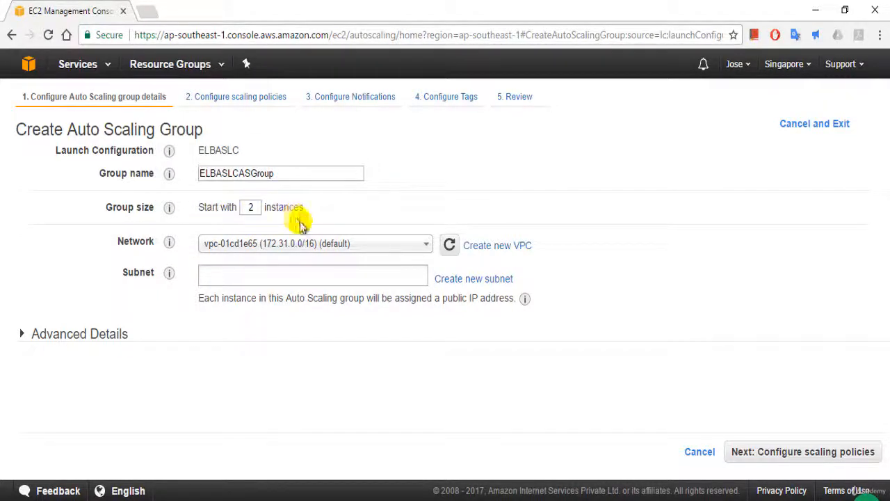
Add the default subnets in ap-southeast-1a and ap-southeast-1b to the Auto Scaling group
click(309, 281)
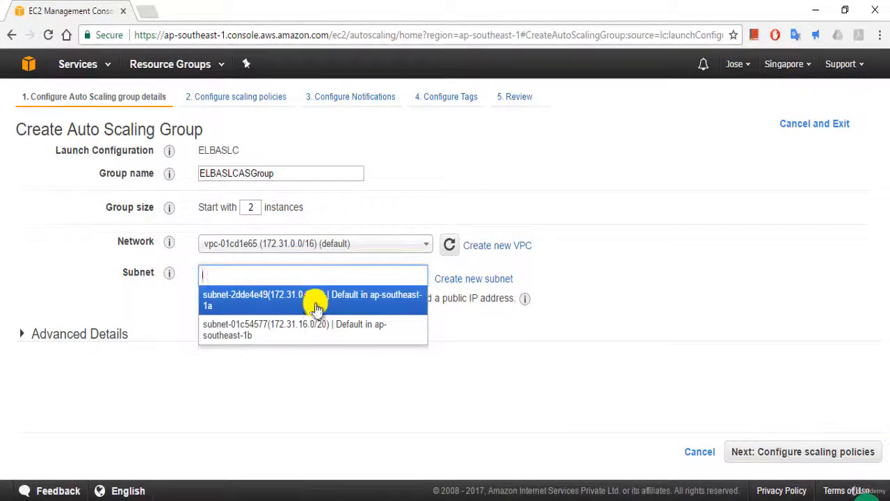
click(327, 301)
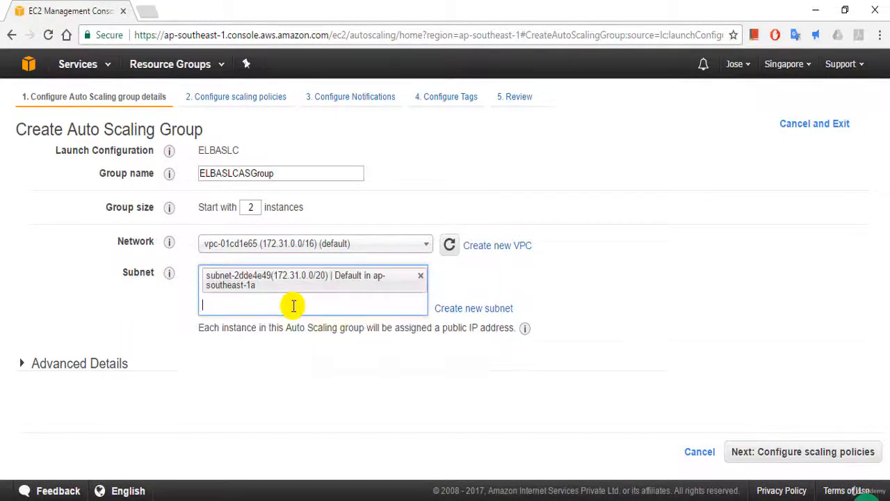
click(290, 304)
click(275, 338)
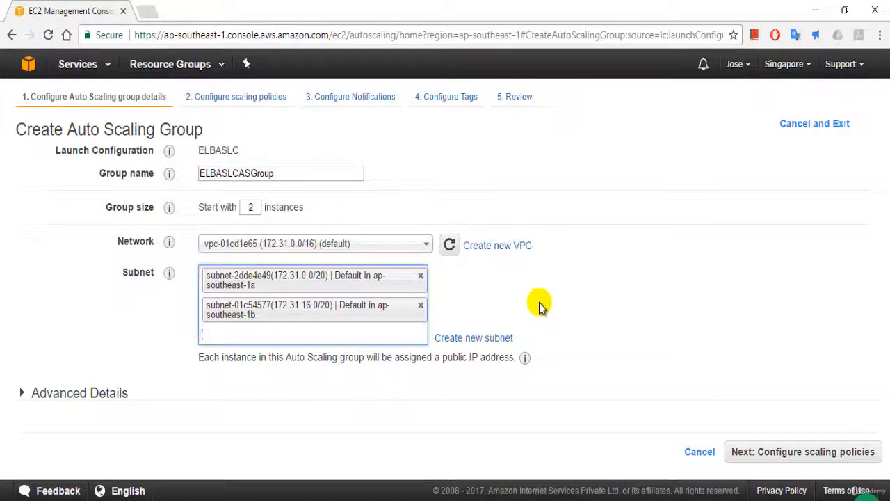
Enable load balancing for the Auto Scaling group, attach the ELBAUTOSCALING classic load balancer, and continue to the scaling policies
click(20, 392)
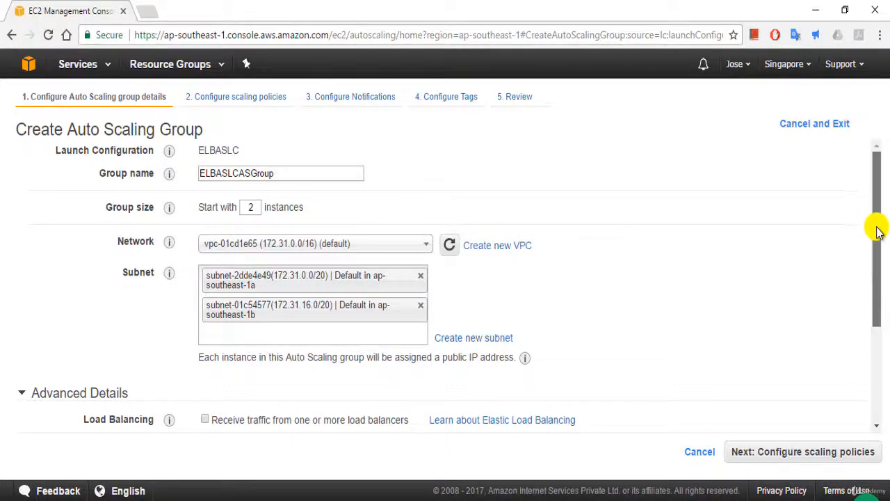
drag(878, 231, 878, 314)
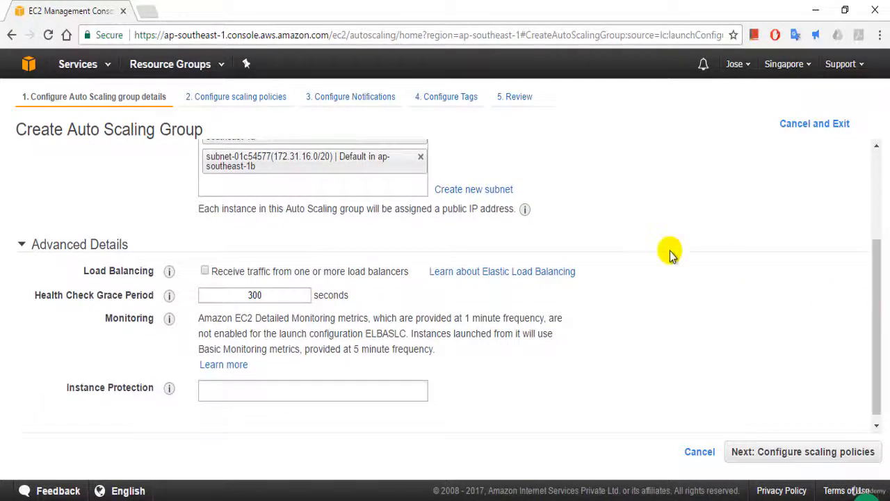
click(205, 271)
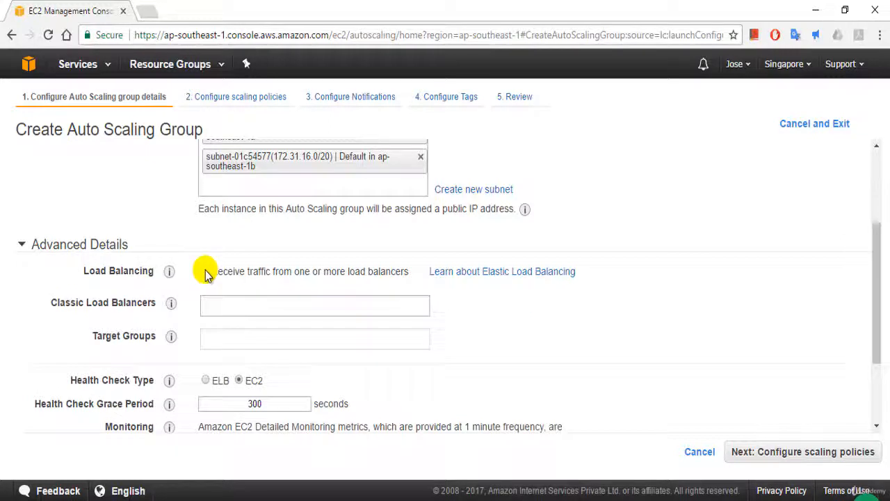
click(239, 313)
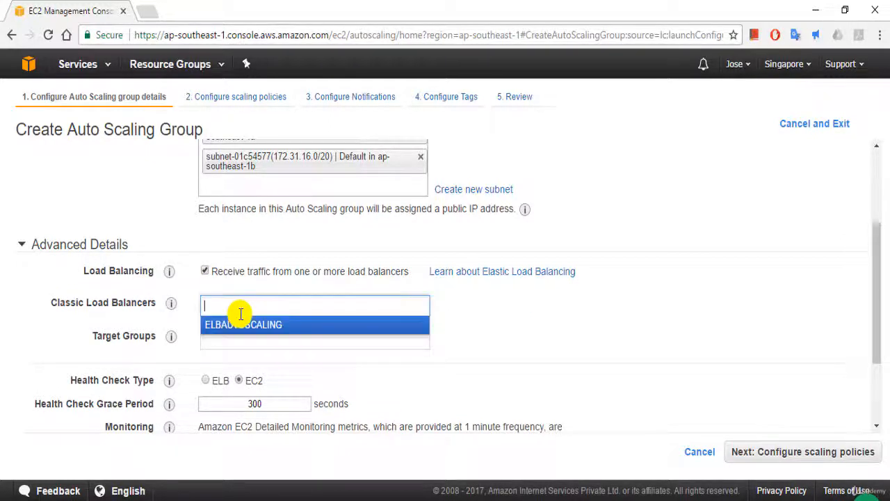
click(246, 327)
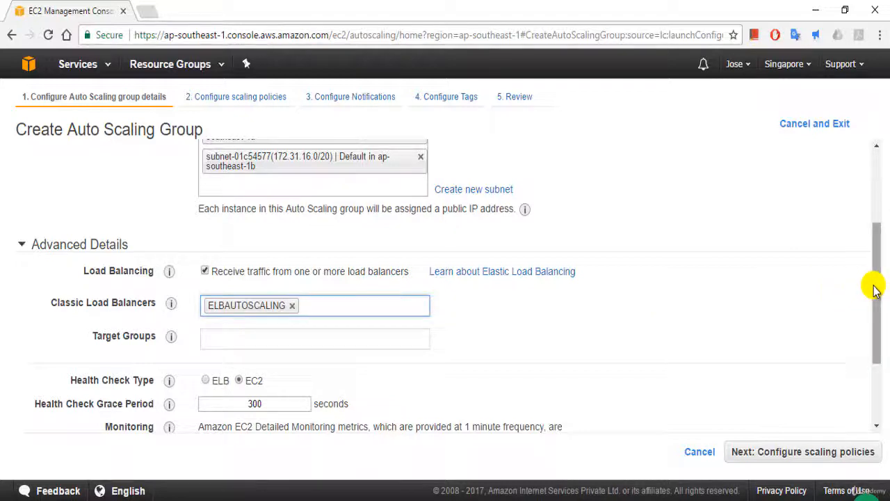
drag(877, 299, 879, 331)
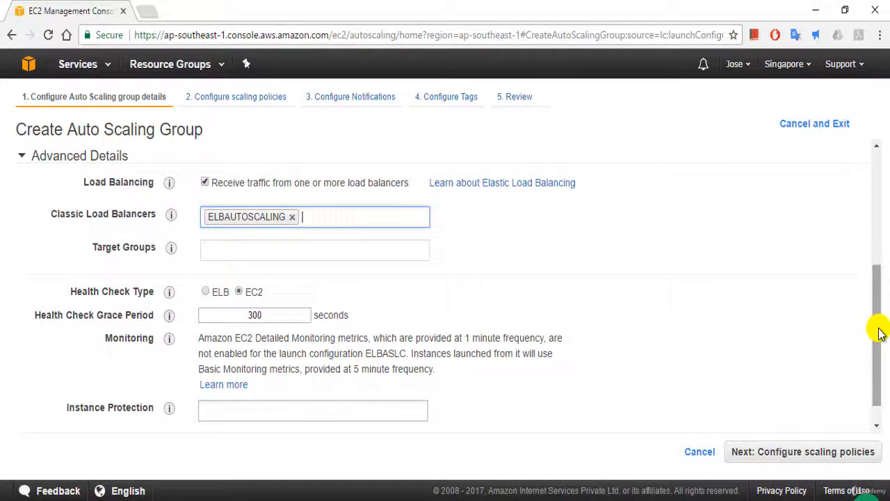
drag(879, 333, 878, 367)
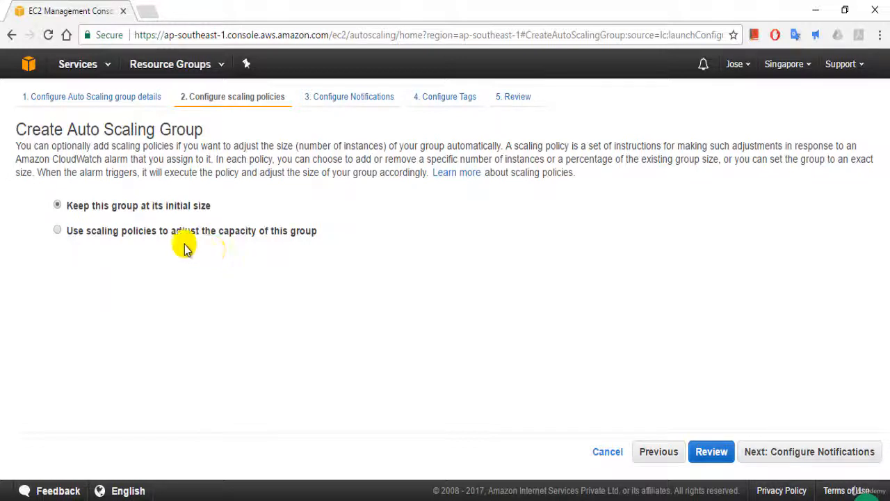
click(58, 230)
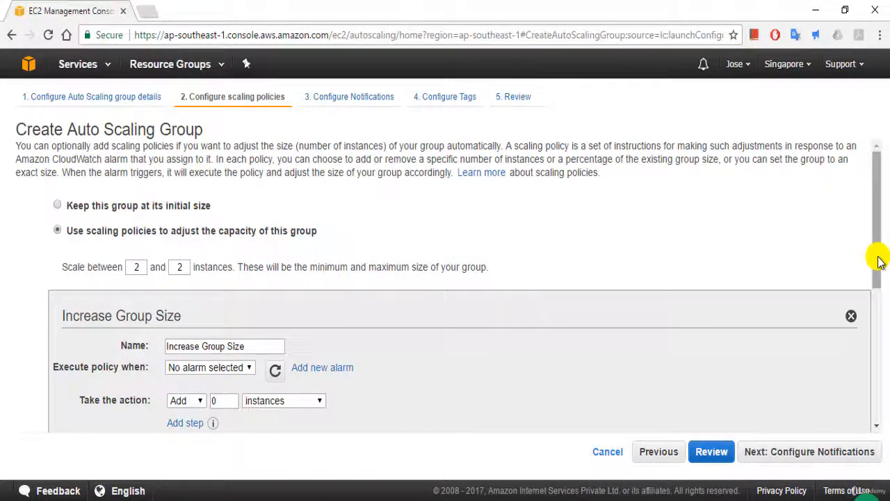
drag(878, 259, 876, 219)
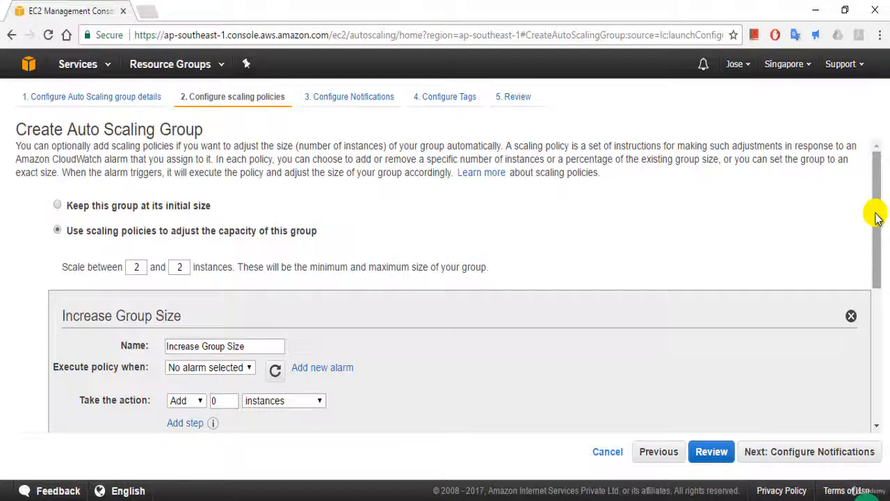
mouse_move(877, 219)
mouse_down()
mouse_move(877, 348)
mouse_move(874, 202)
mouse_up()
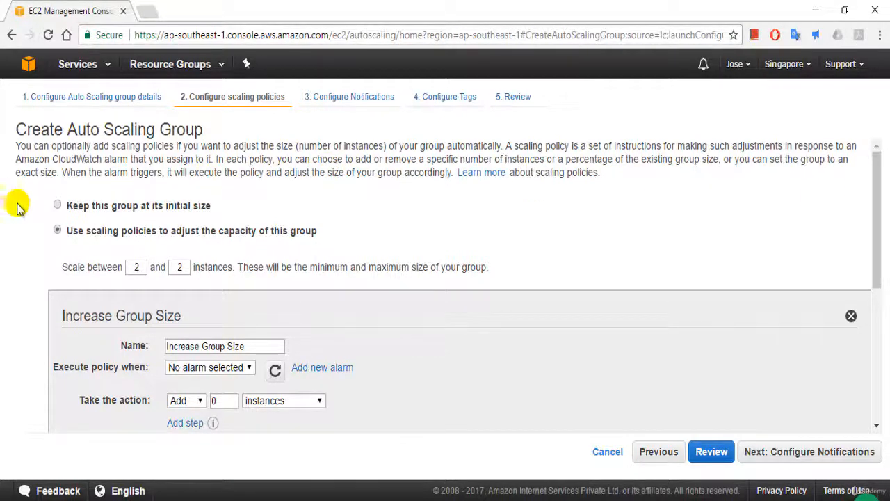
Keep the group at its initial size and continue to the tags without adding any notification
click(61, 207)
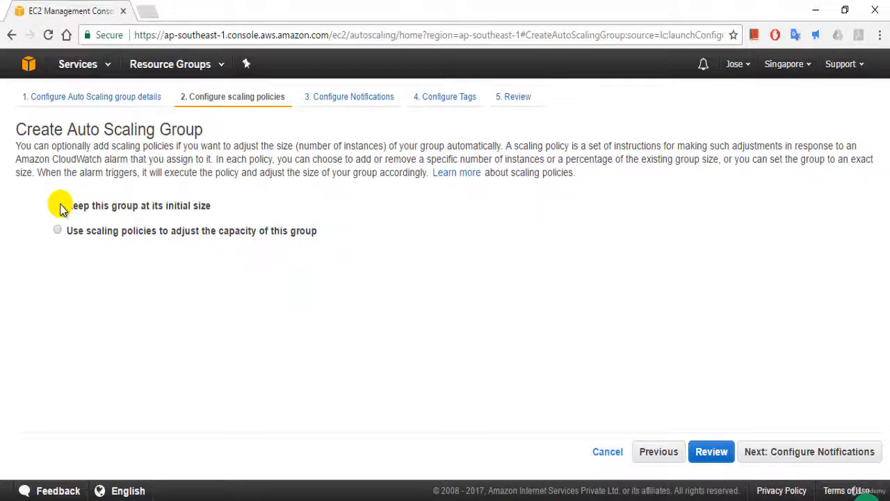
click(794, 454)
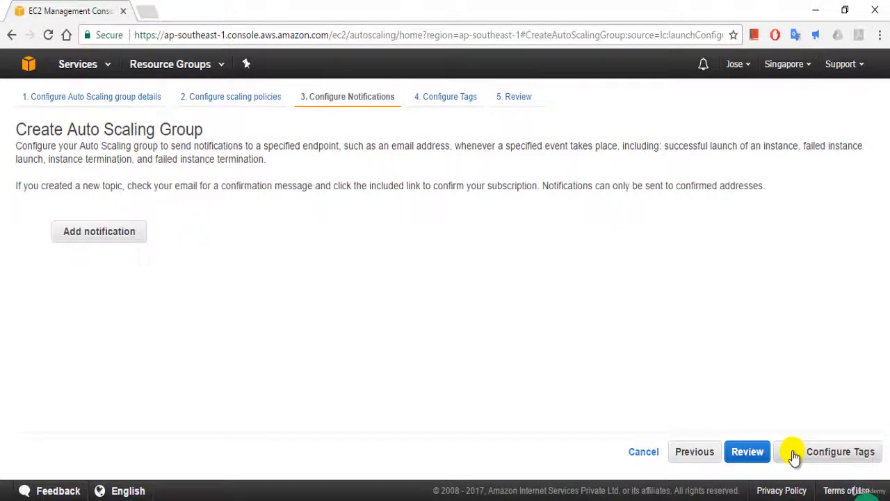
click(811, 458)
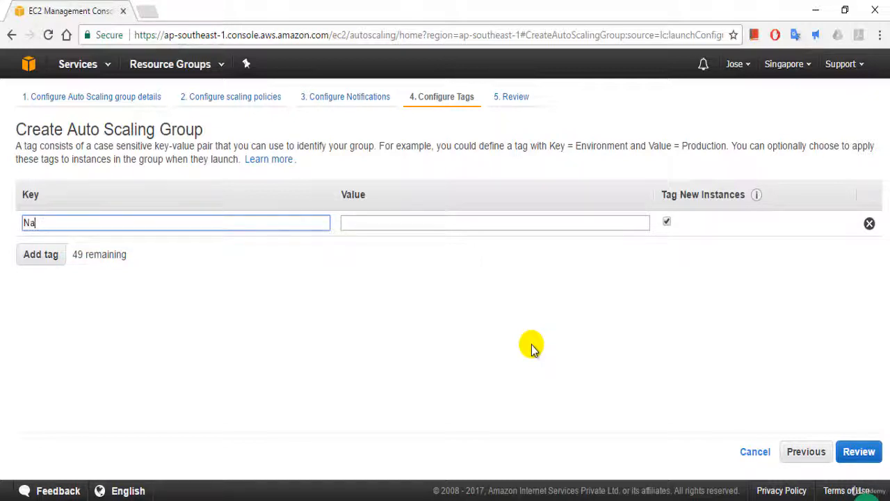
Add a tag with the key Name and the value ELB to the group and continue to the review
text(Name)
key(Tab)
text(ELB)
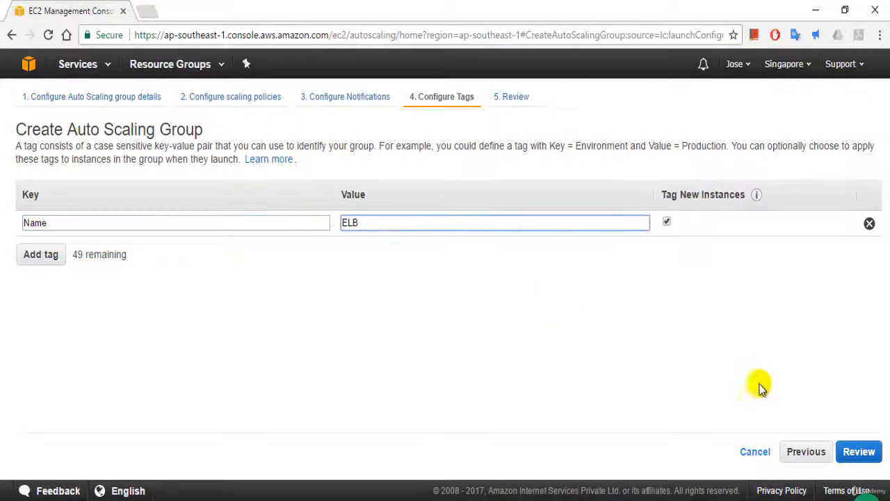
click(868, 453)
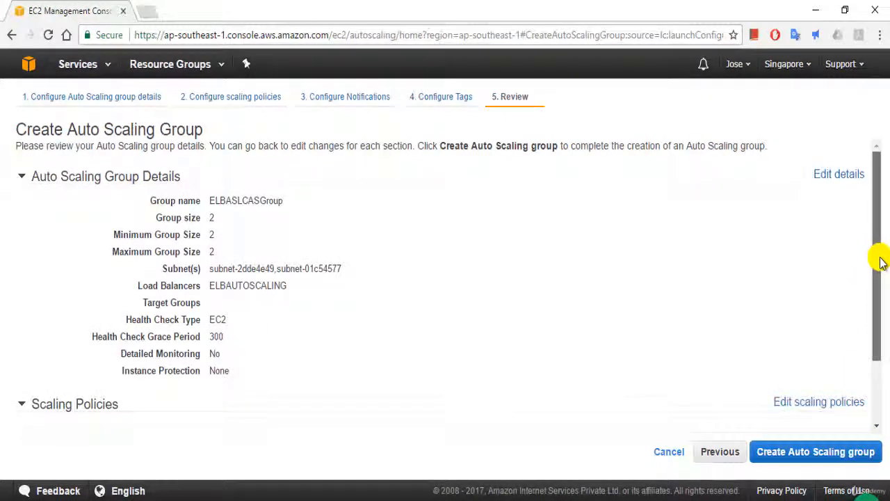
Review the group details, scaling policies, notifications and tags, and create the Auto Scaling group
drag(876, 259, 871, 302)
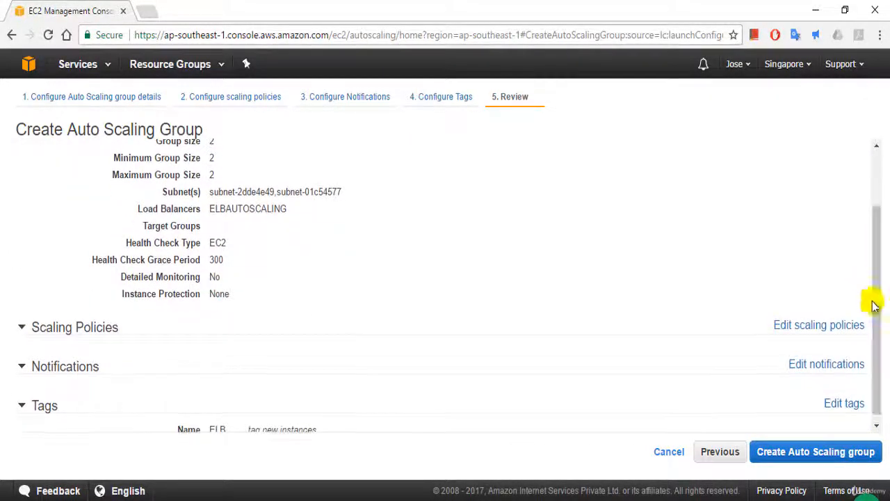
click(19, 333)
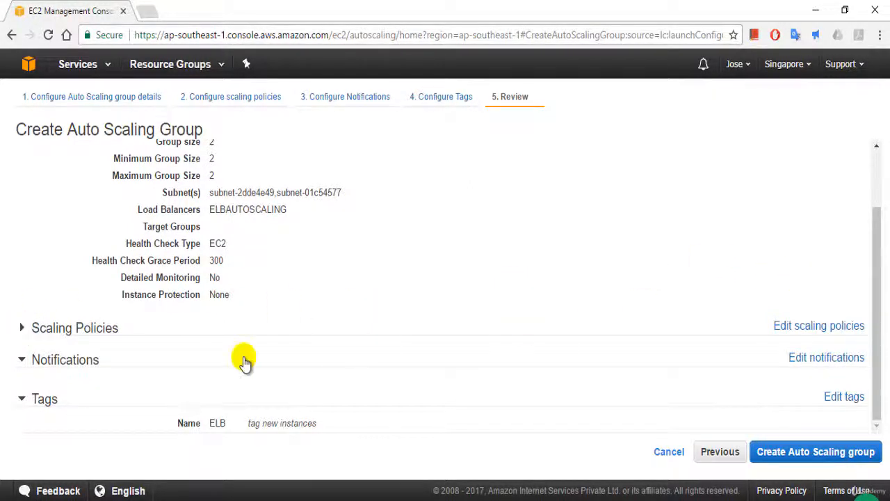
click(14, 333)
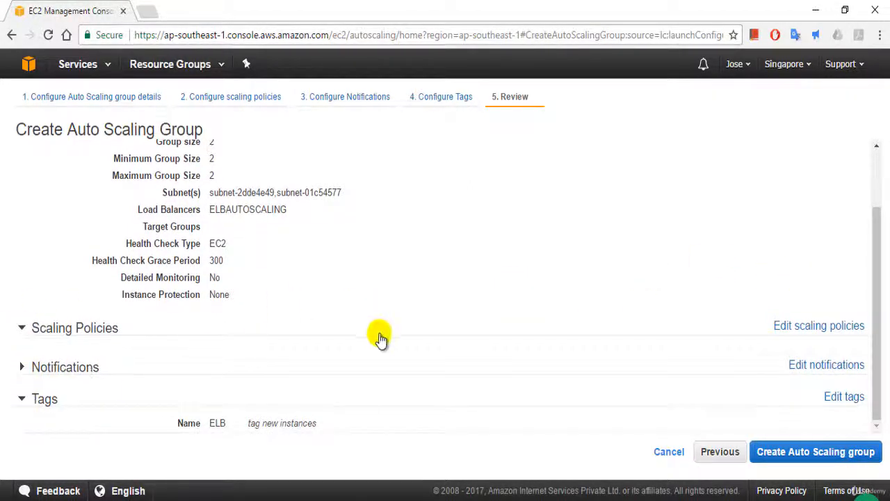
click(795, 453)
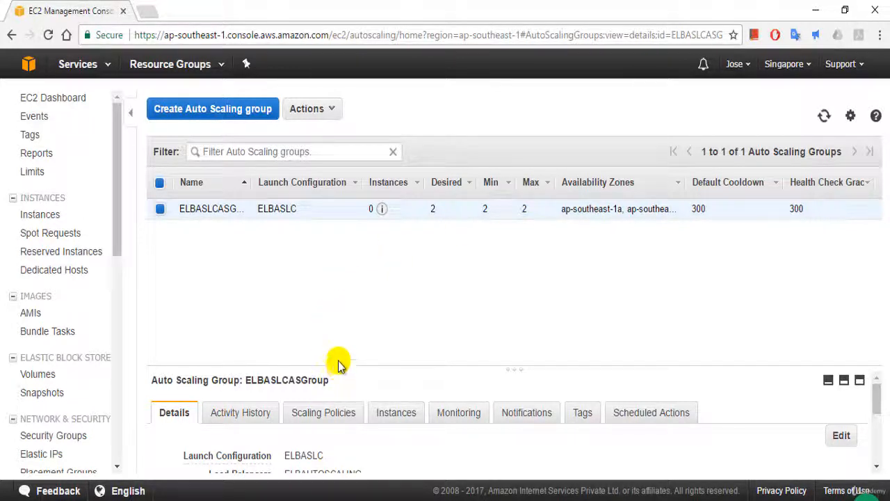
Examine the activity history and the instance and desired counts of ELBASLCASGroup
drag(339, 365, 306, 258)
click(238, 304)
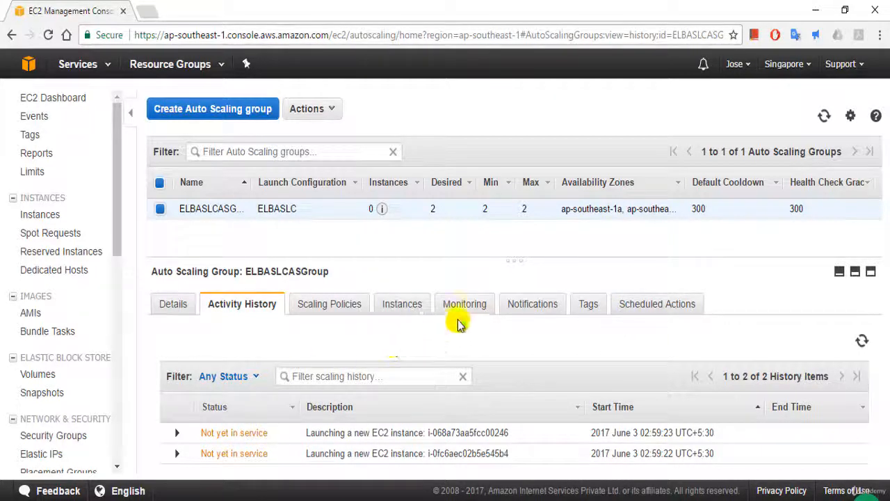
drag(431, 259, 420, 224)
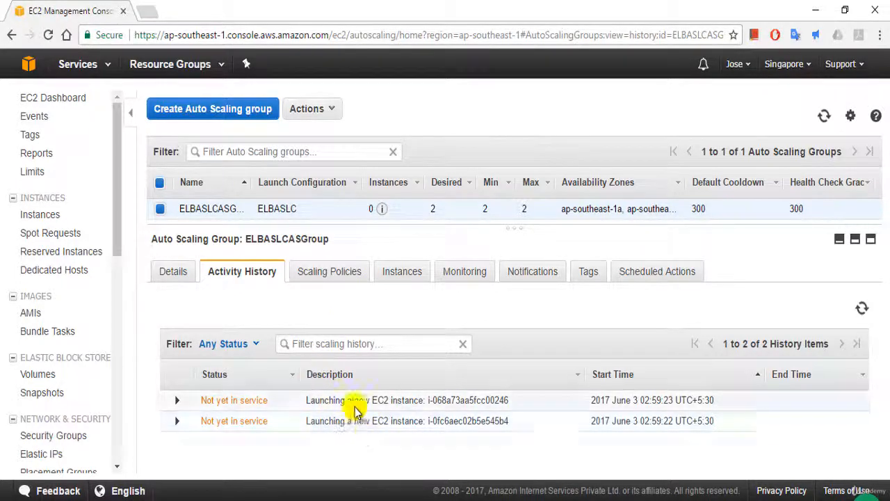
mouse_move(388, 219)
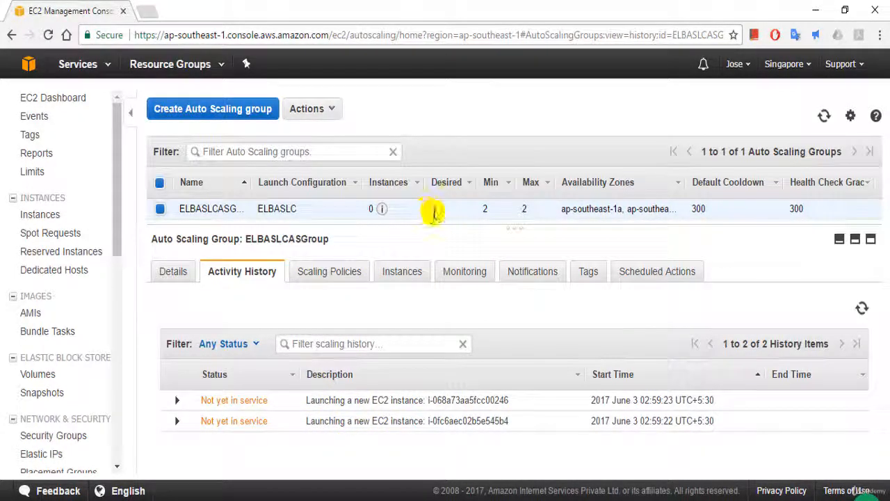
Check the EC2 instances launched by the group, examining the status checks of the ELB instance in ap-southeast-1b
click(50, 220)
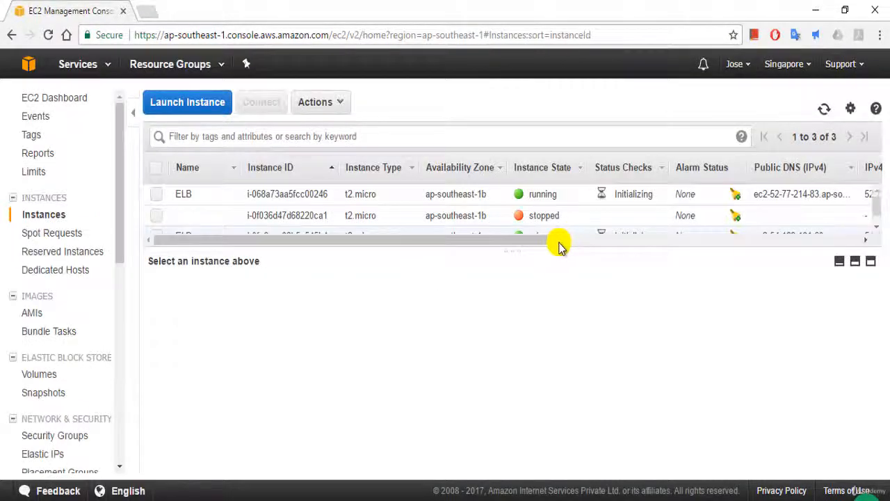
drag(551, 248, 552, 285)
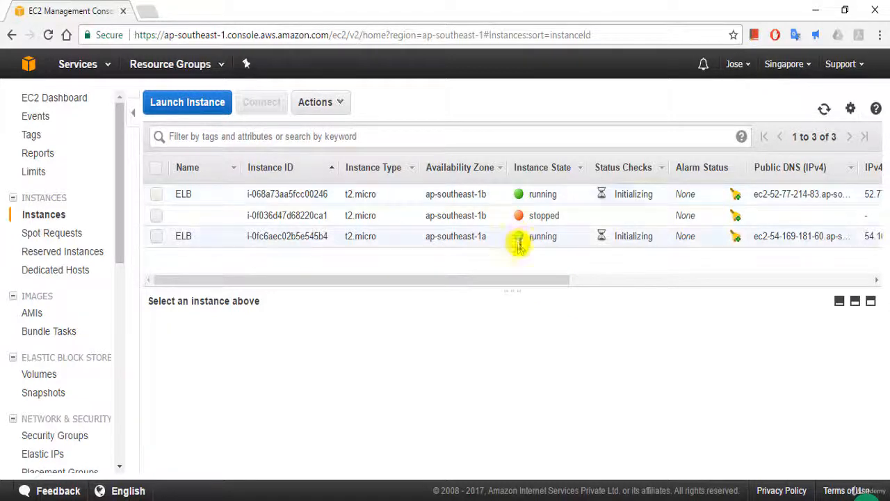
click(285, 195)
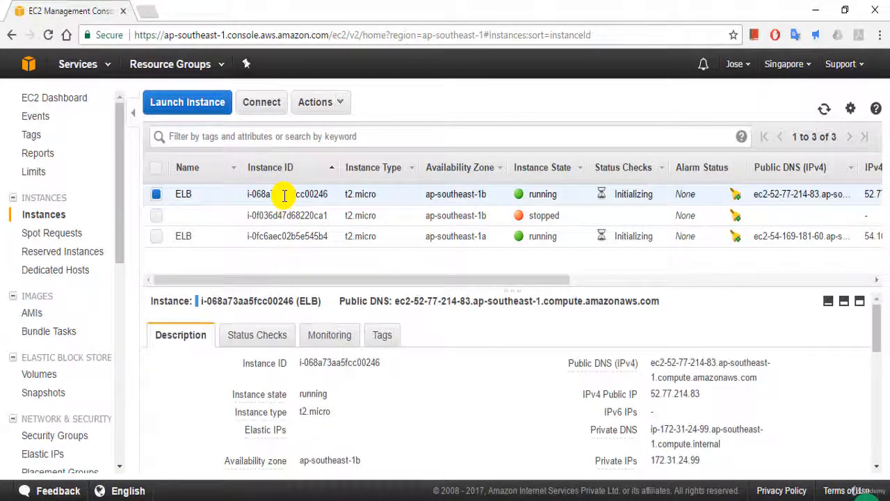
click(265, 341)
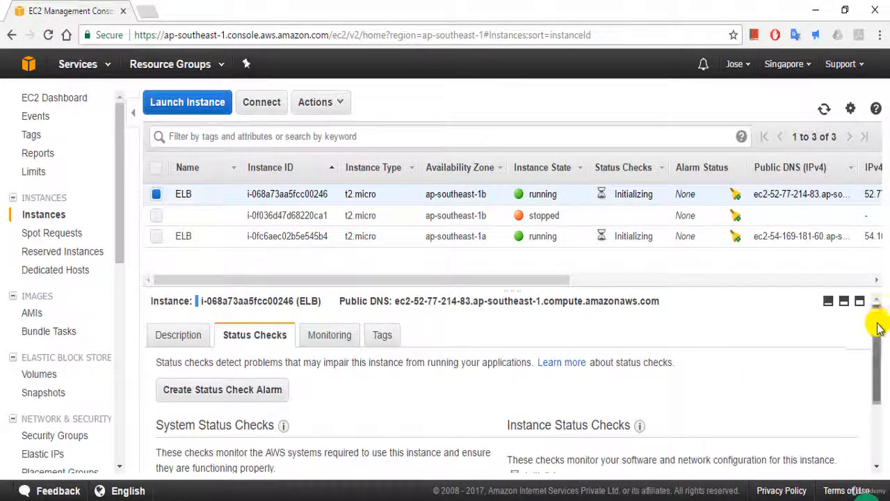
mouse_move(875, 318)
mouse_down()
mouse_move(877, 362)
mouse_move(878, 320)
mouse_move(866, 314)
mouse_up()
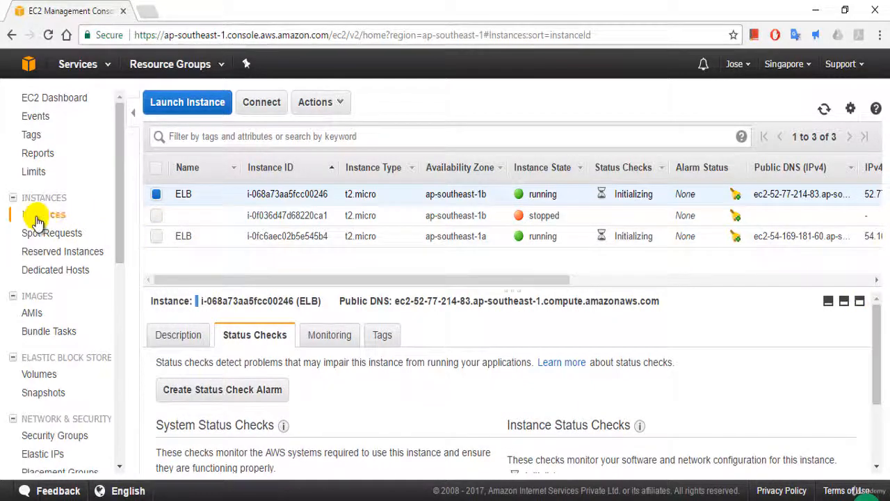
Check the registered instances and their status on the ELBAUTOSCALING load balancer
drag(128, 217, 126, 321)
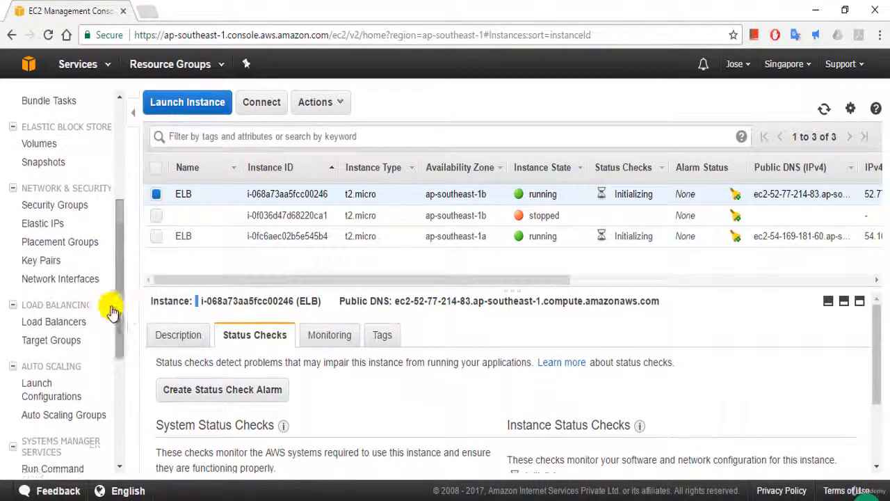
click(56, 322)
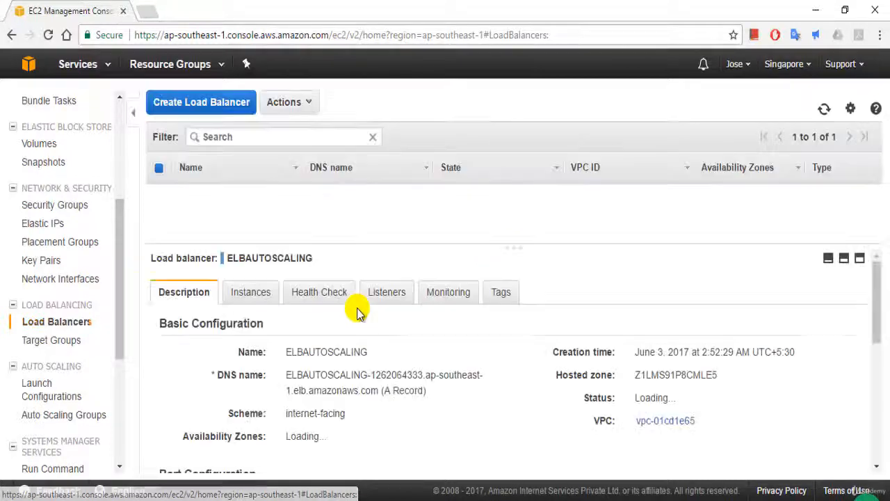
click(240, 293)
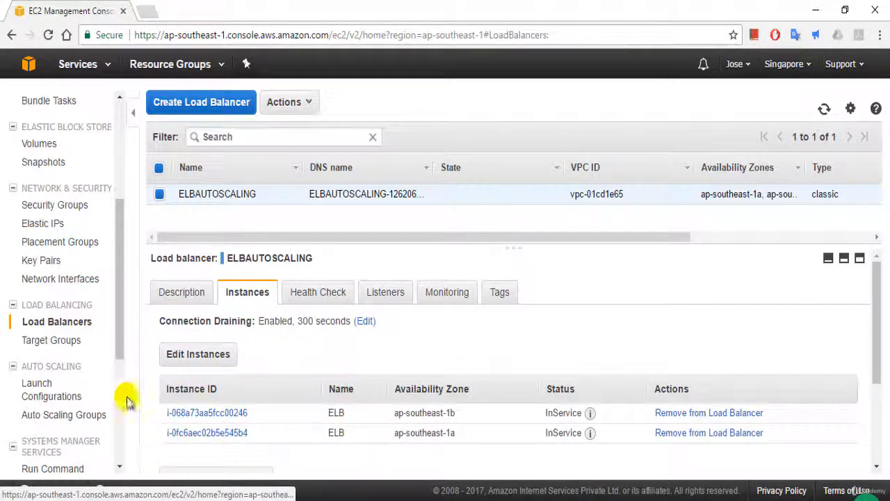
Go back to the list of Auto Scaling groups
drag(118, 341, 115, 374)
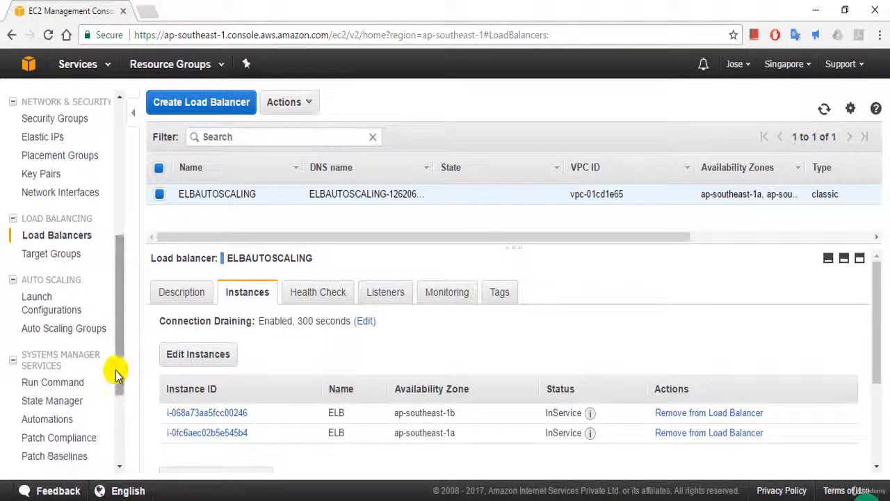
click(77, 335)
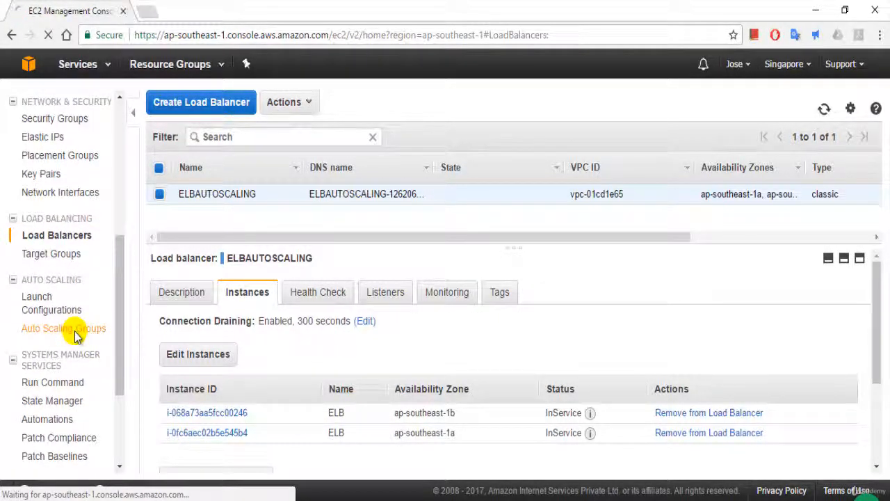